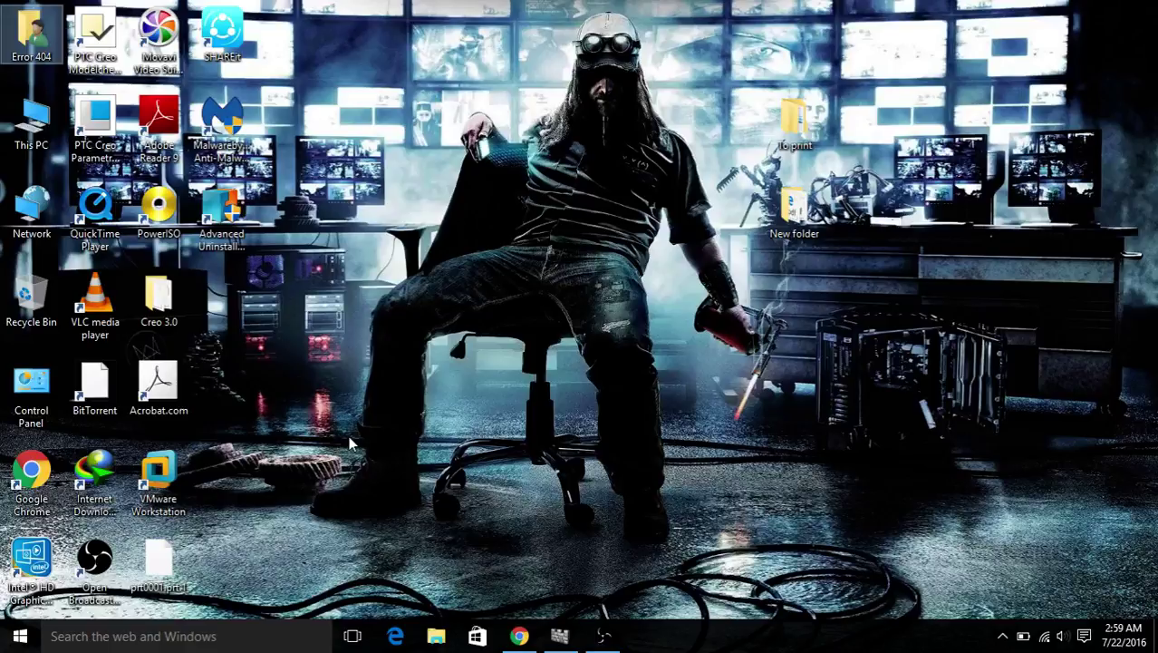
Step: Browse Chrome's Microsoft Security Essentials download page listing language versions, then minimize Chrome
left_click(519, 636)
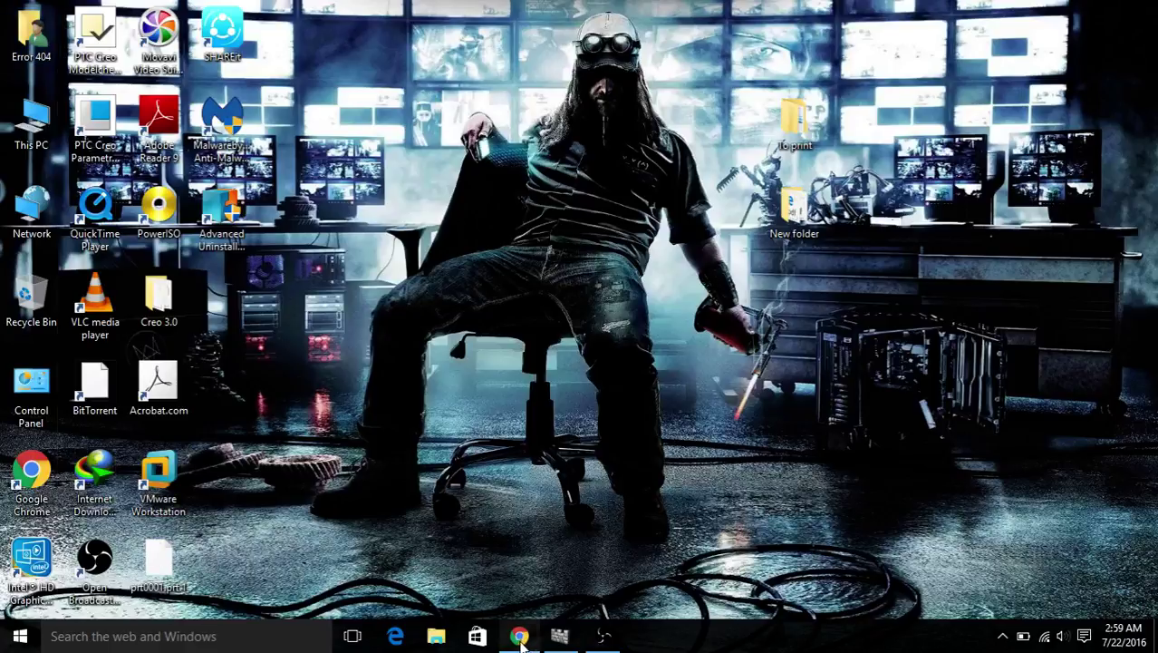
left_click(284, 9)
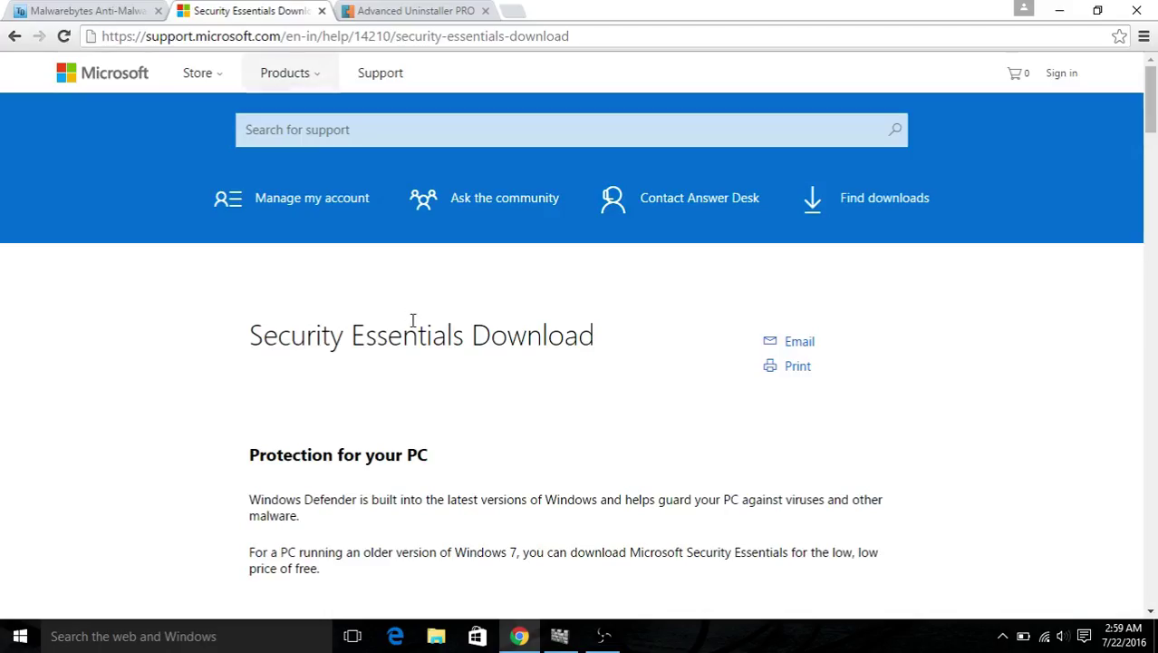
scroll(412, 319, "down", 4)
scroll(417, 319, "down", 3)
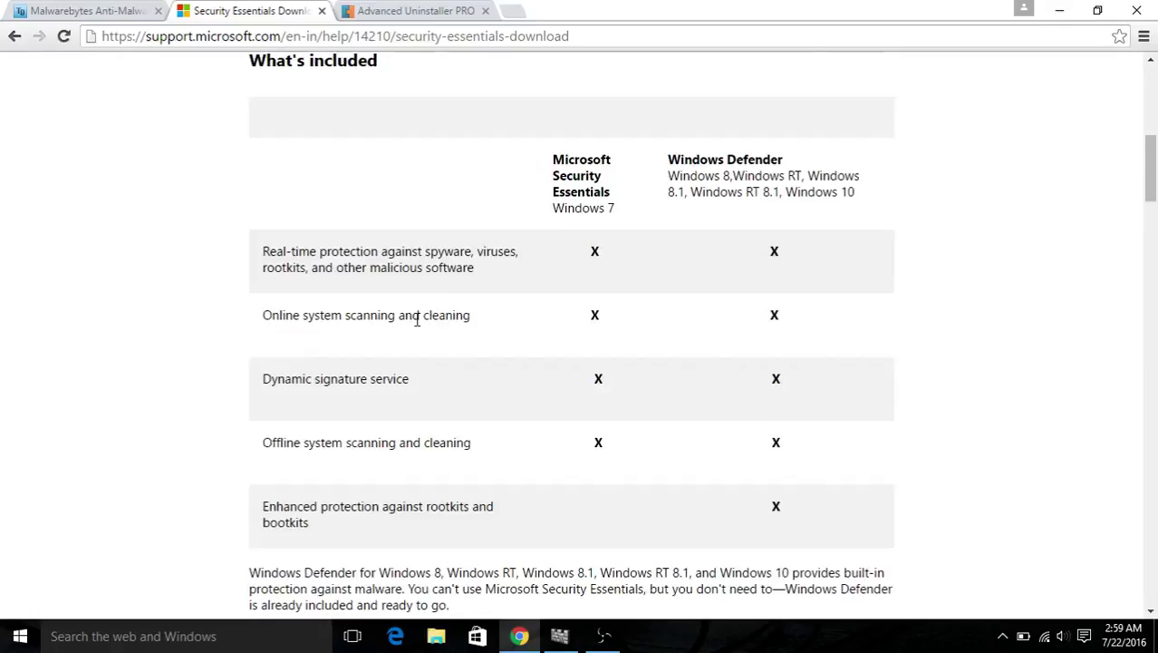
scroll(417, 321, "down", 1)
scroll(418, 325, "down", 3)
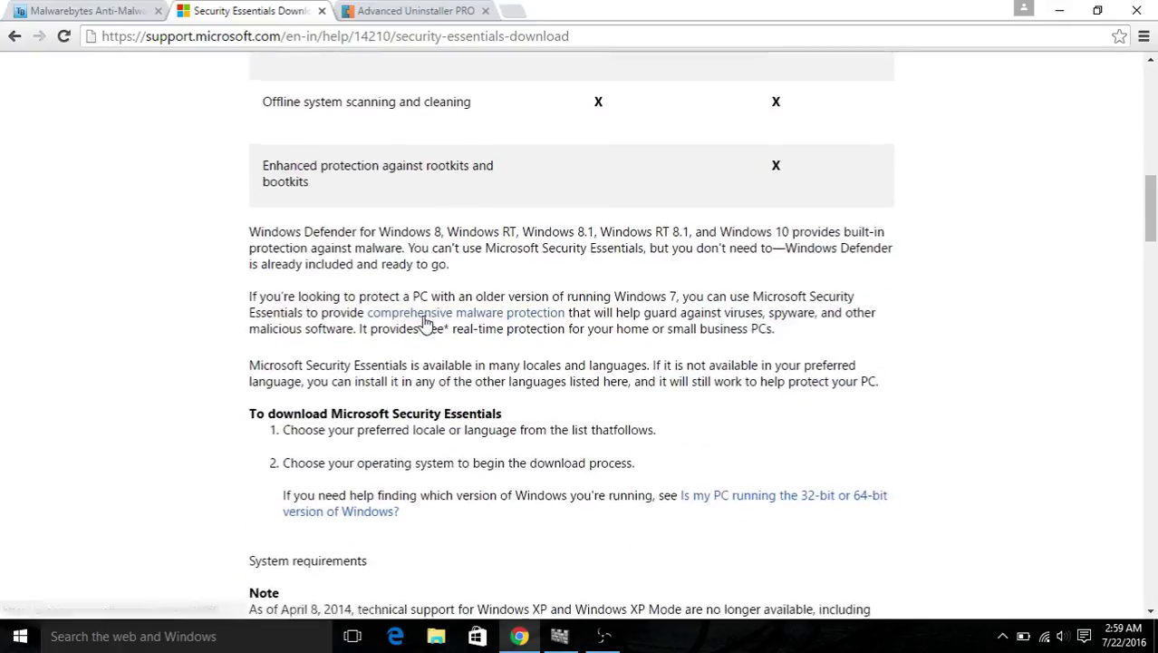
scroll(424, 324, "down", 5)
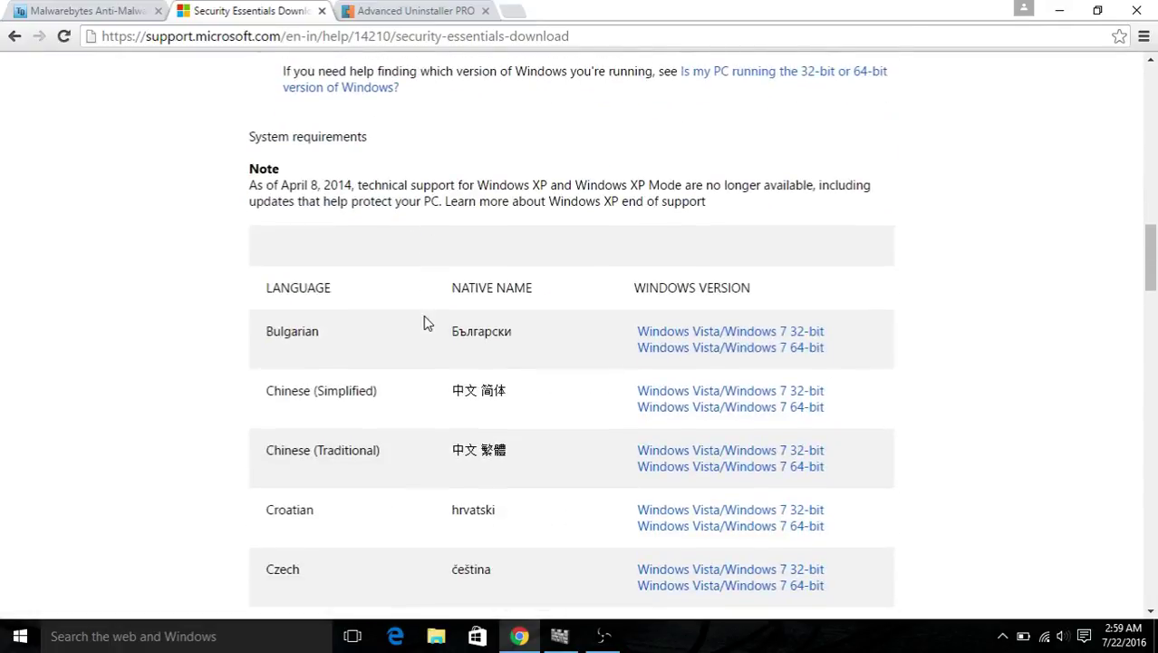
scroll(423, 319, "down", 3)
scroll(429, 328, "down", 1)
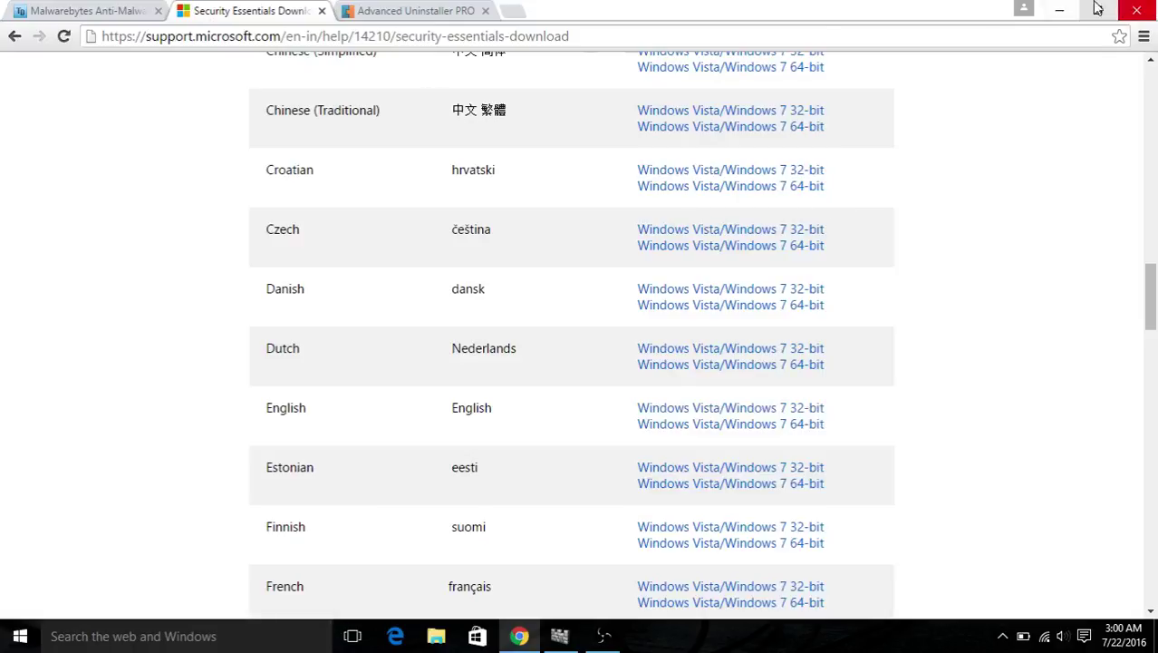
left_click(1059, 9)
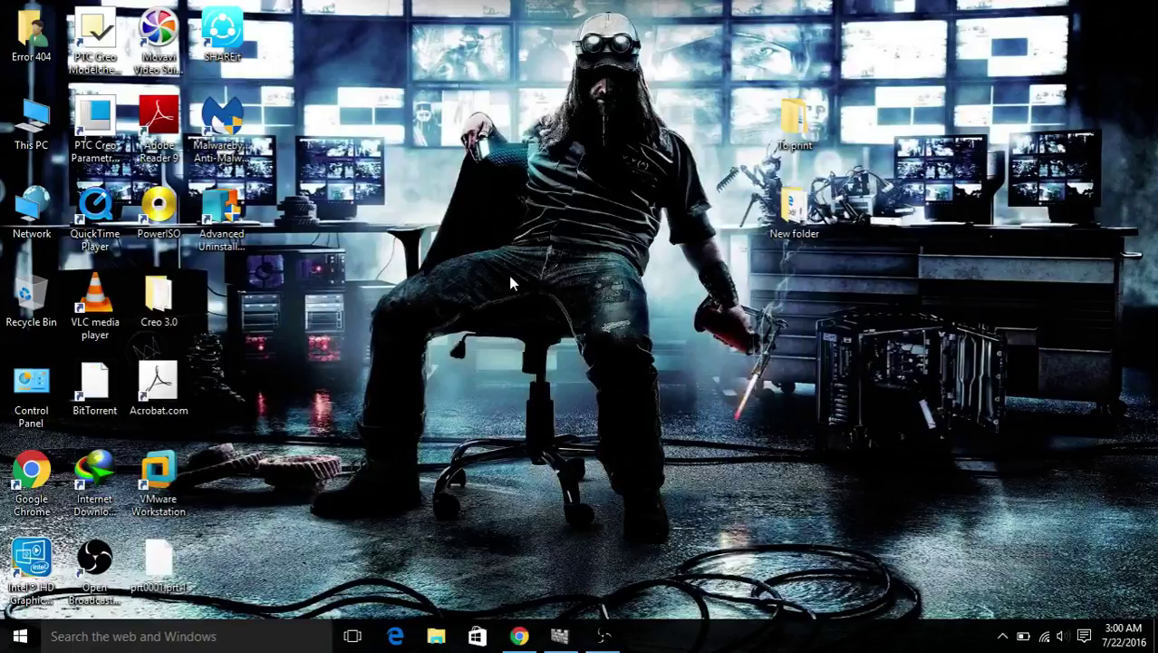
Step: Launch Windows Defender by searching 'window de' from Start
left_click(20, 636)
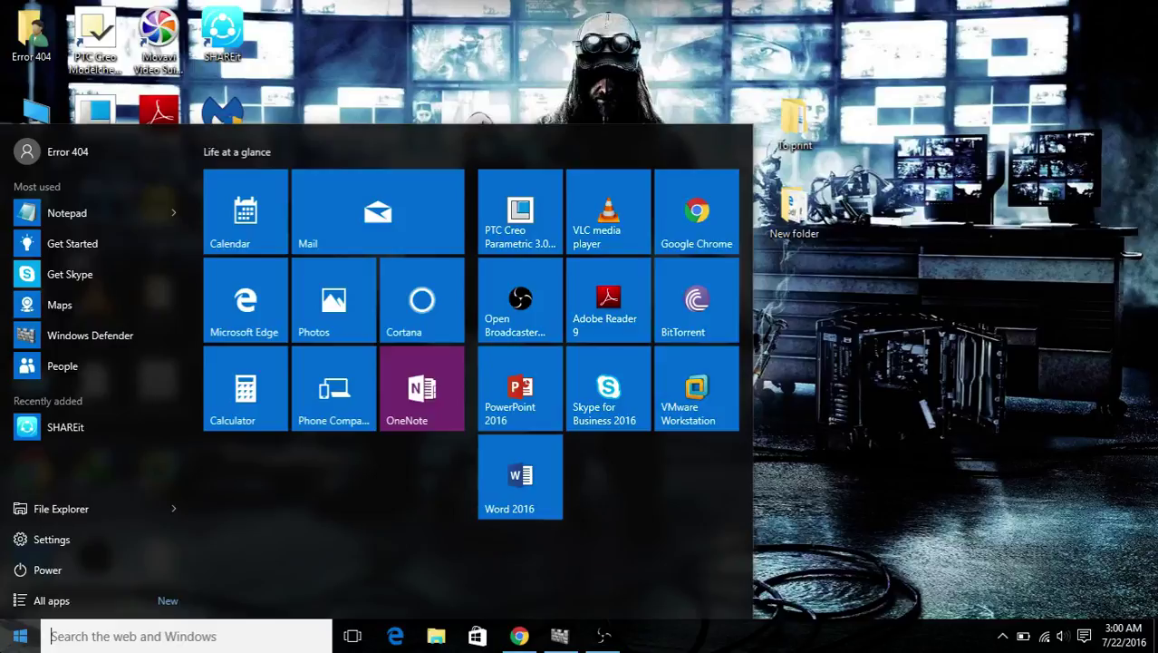
type("window d")
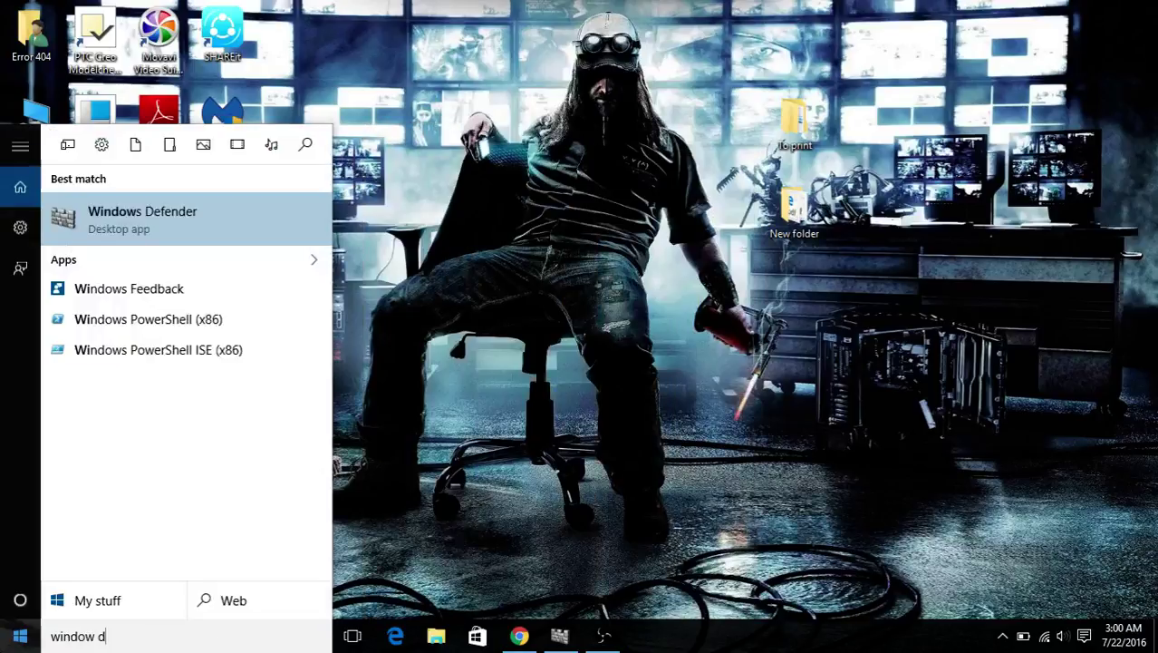
type("e")
left_click(162, 211)
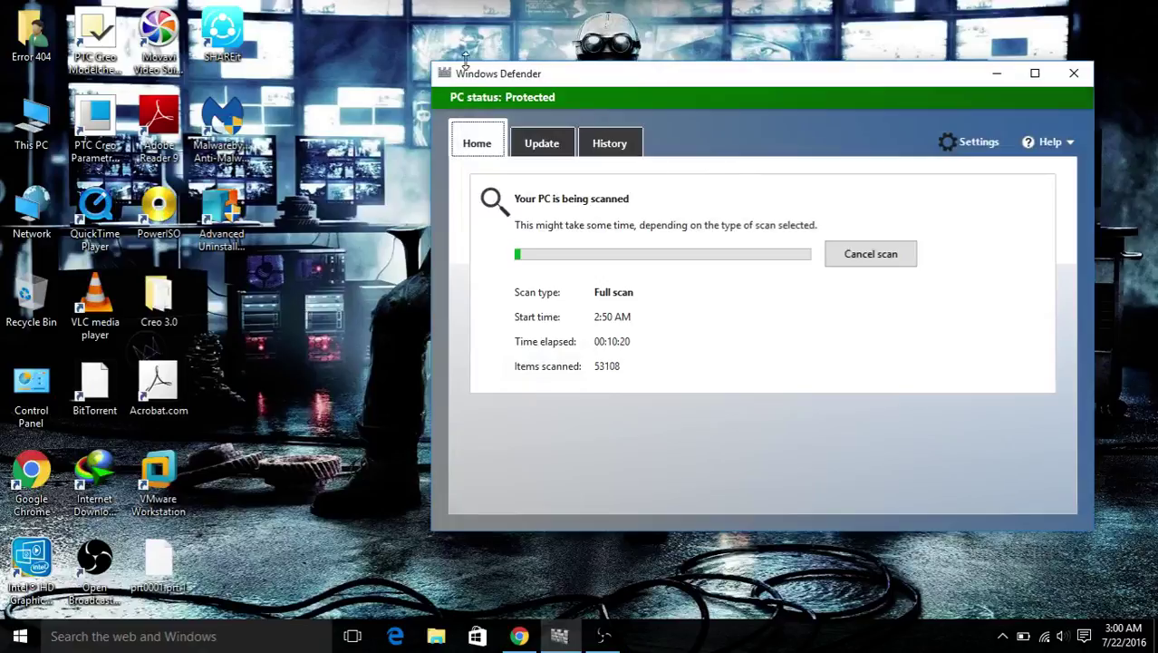
left_click(423, 68)
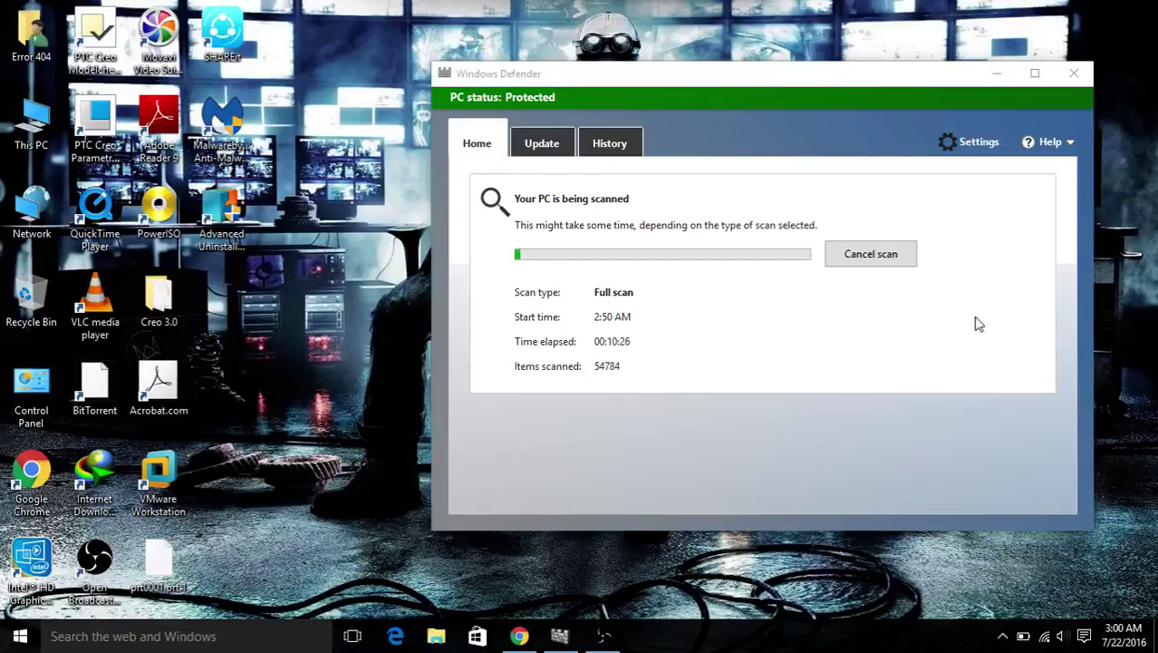
Step: Confirm definitions are up to date, view the empty detected-items history, and return Home
left_click(542, 143)
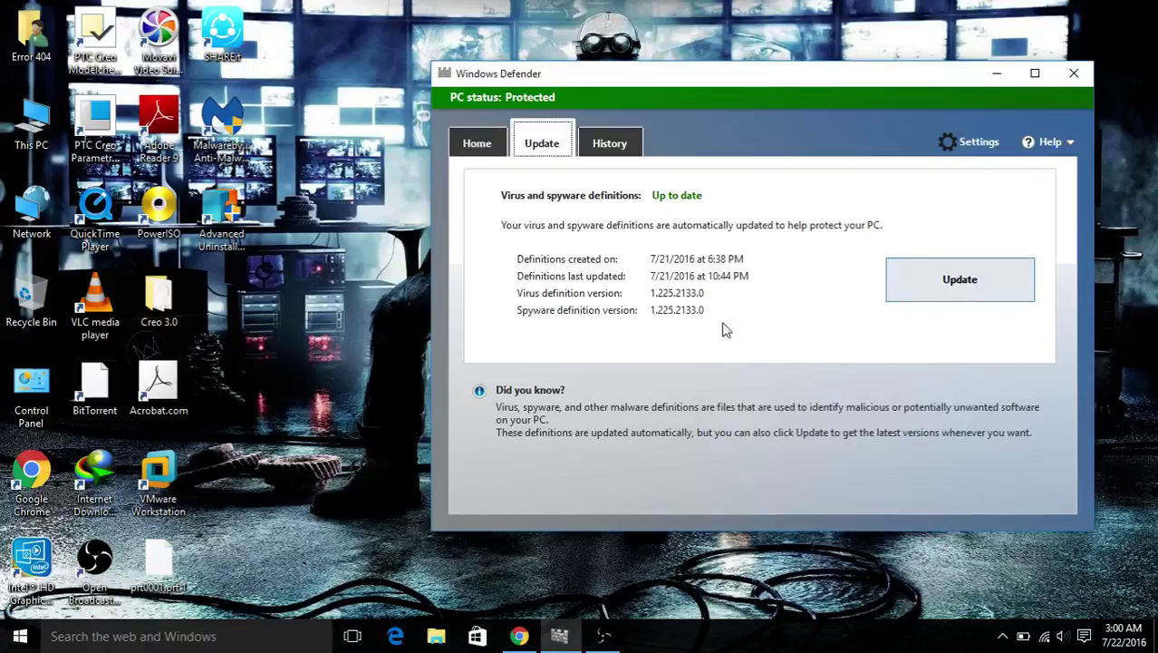
left_click(609, 145)
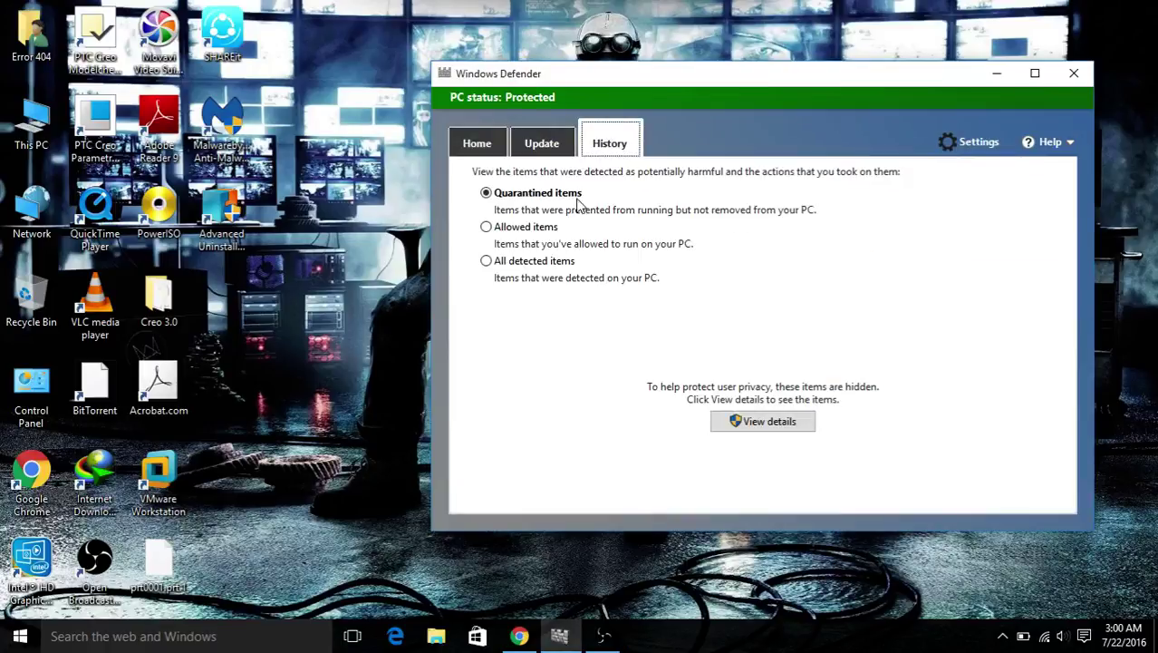
left_click(549, 262)
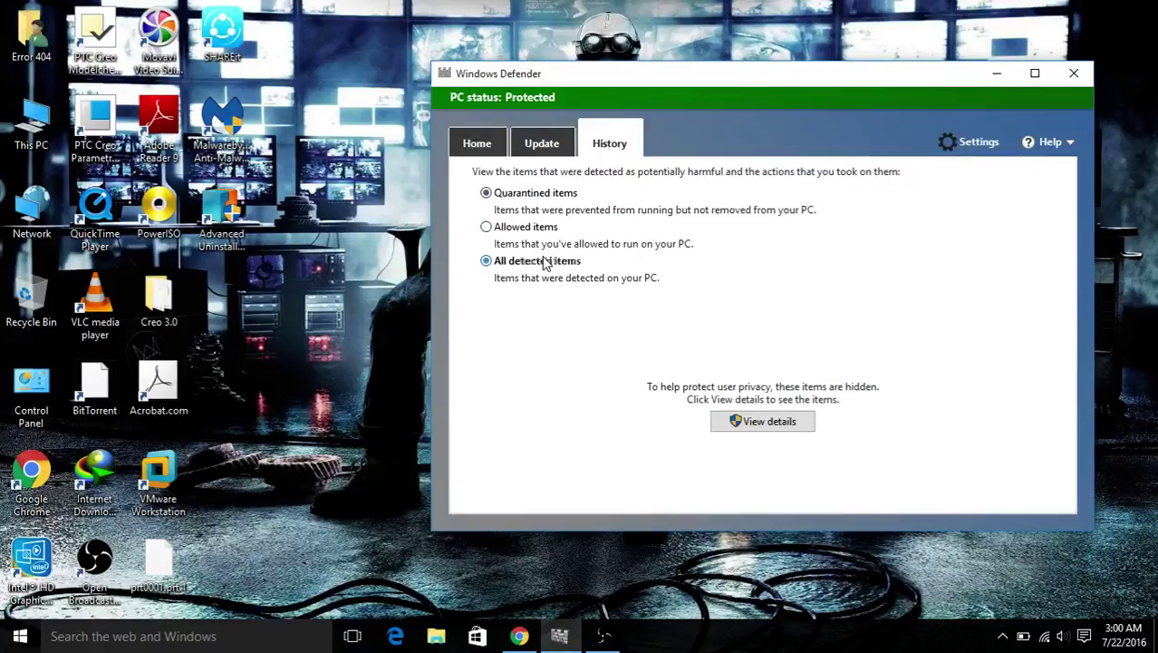
left_click(736, 429)
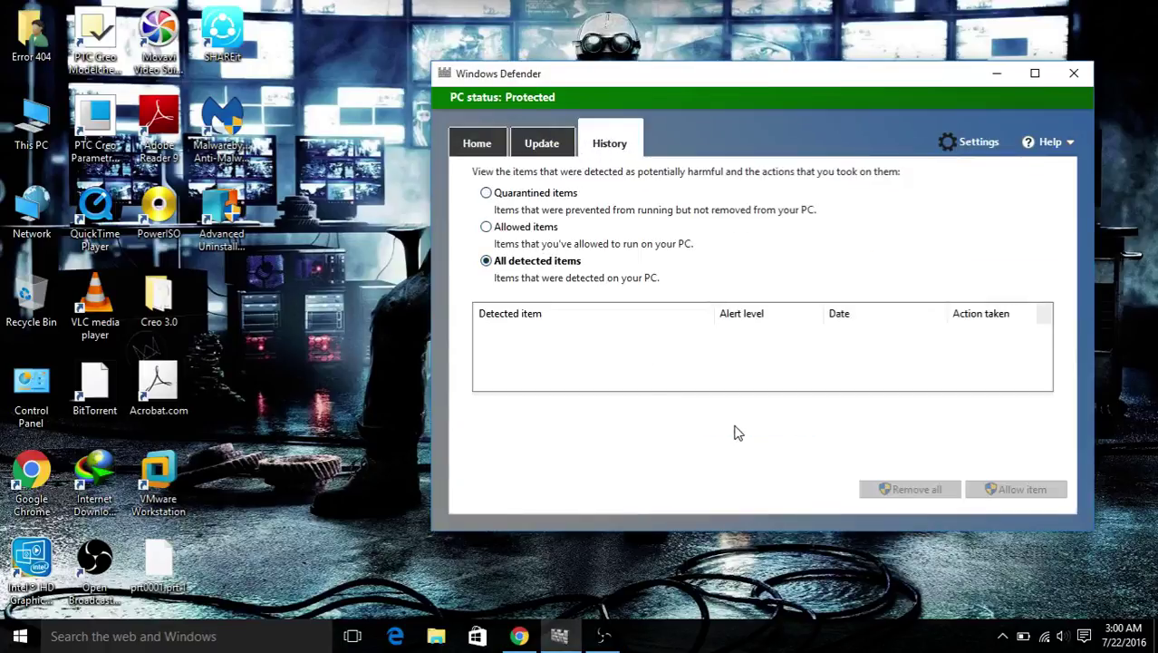
left_click(467, 145)
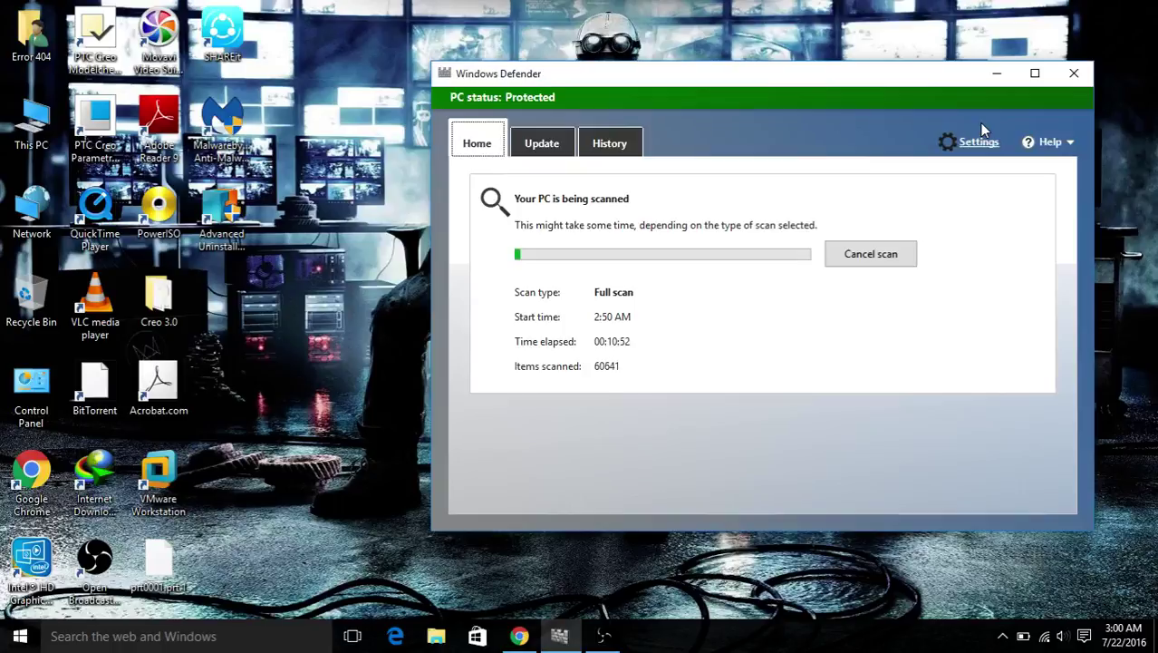
Step: Minimize Windows Defender and browse the Malwarebytes Anti-Malware Premium torrent page in Chrome
left_click(1000, 74)
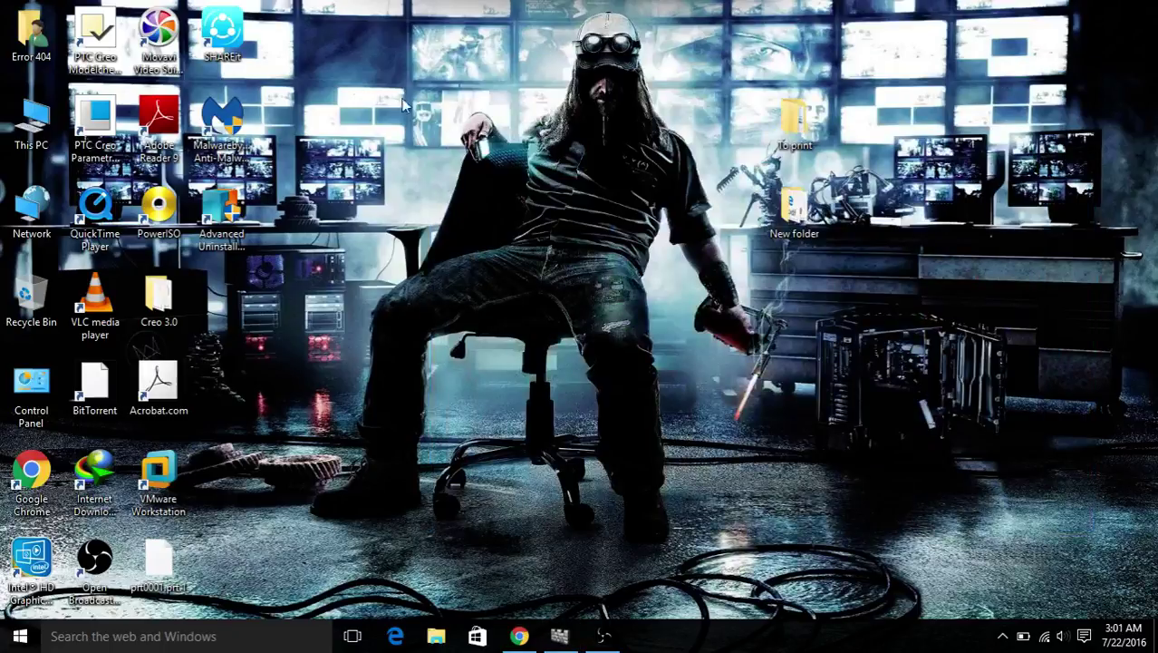
left_click(241, 130)
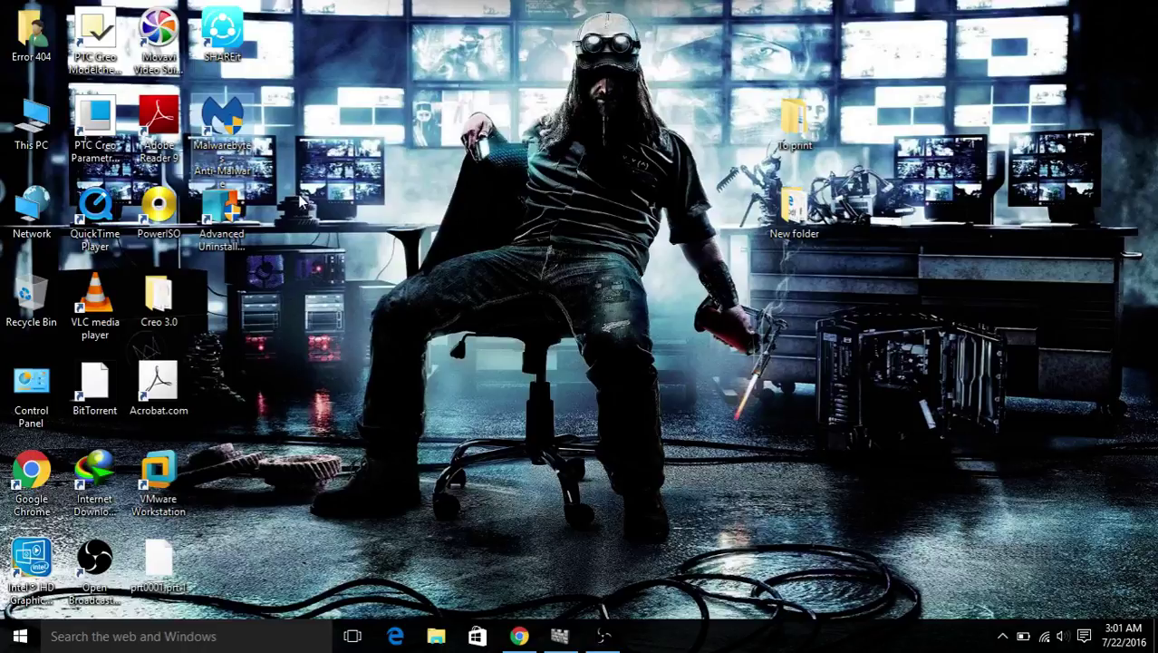
left_click(519, 636)
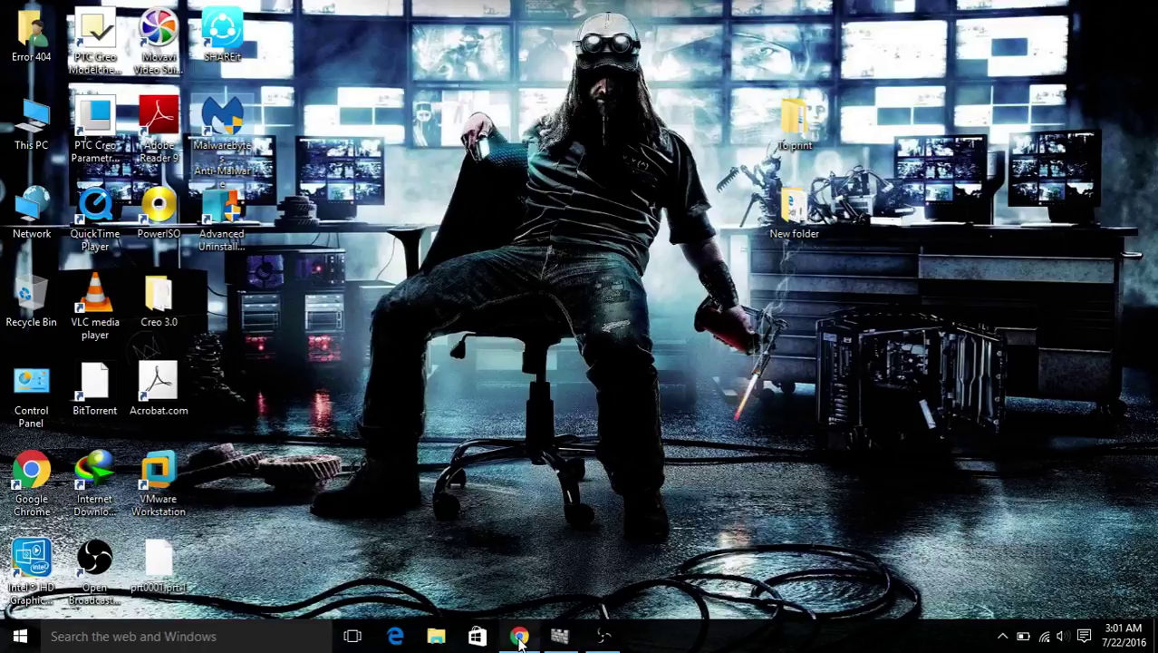
left_click(53, 9)
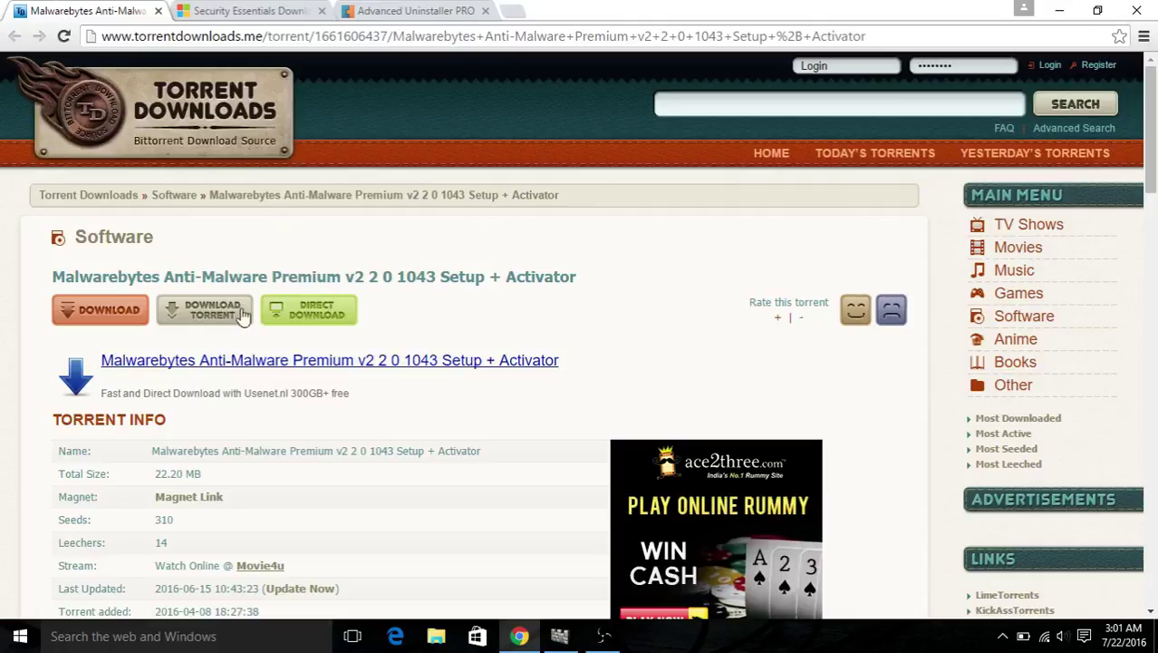
scroll(231, 313, "down", 1)
scroll(232, 313, "down", 3)
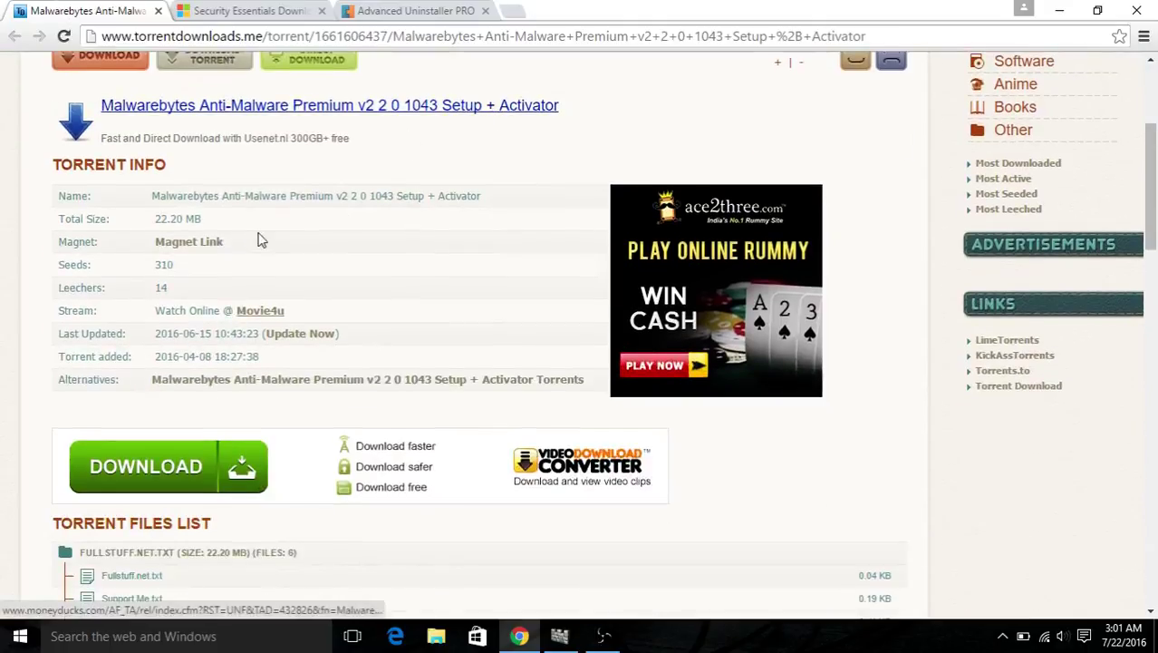
scroll(260, 213, "up", 3)
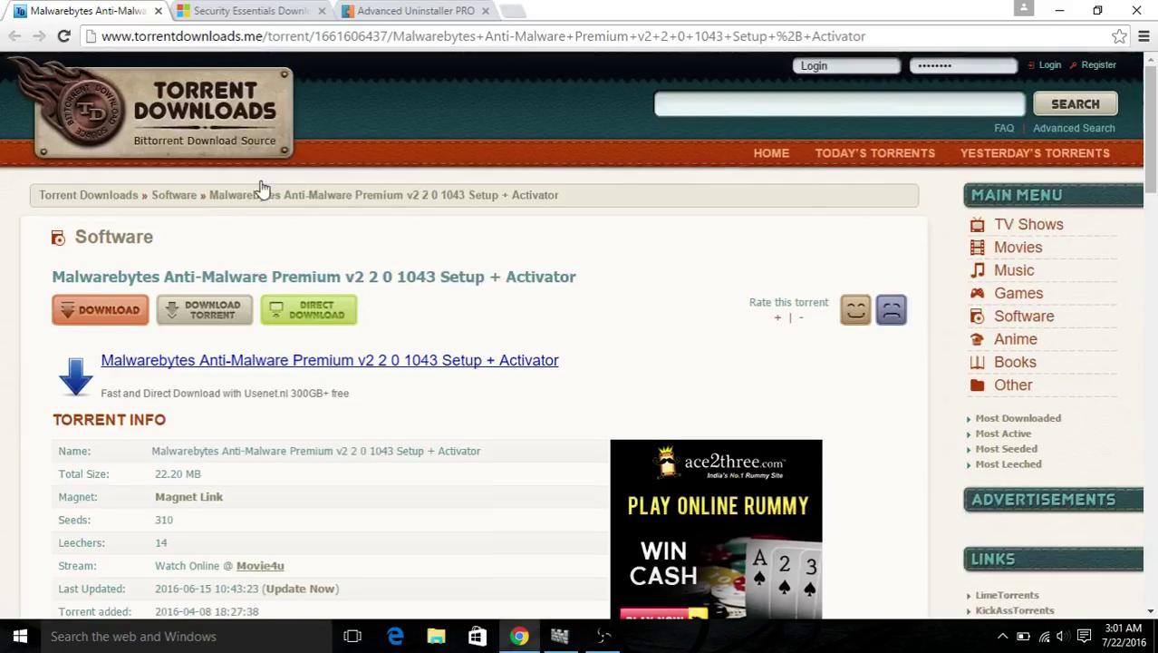
Step: Start a Malwarebytes threat scan and minimize its window while it runs
left_click(1066, 9)
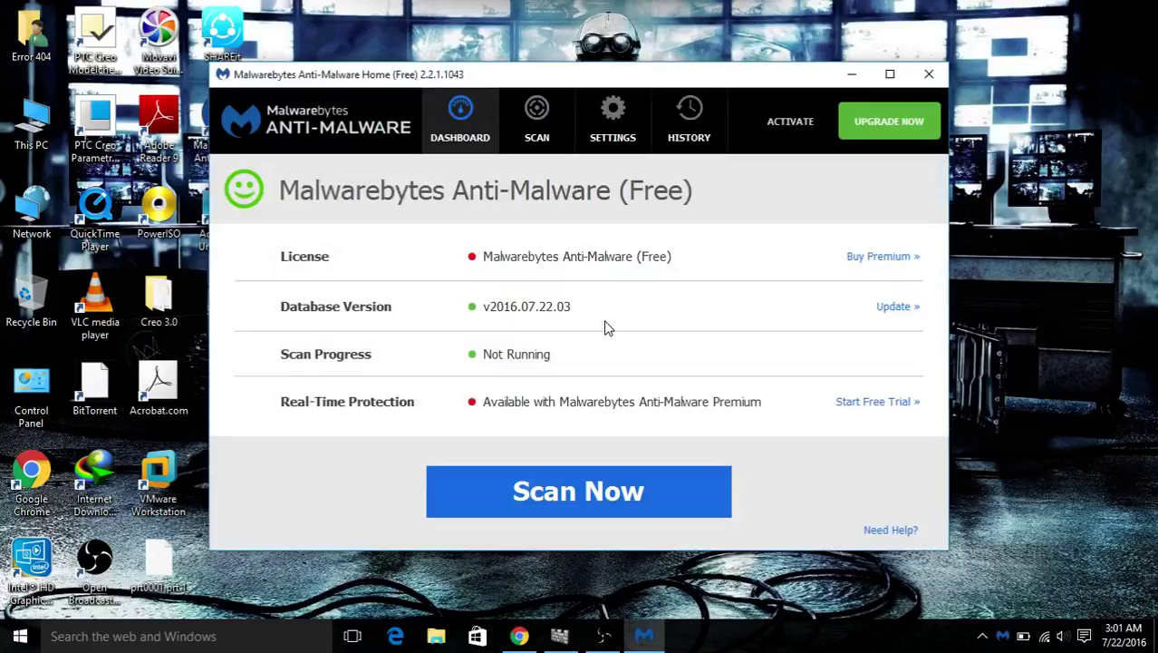
left_click(634, 487)
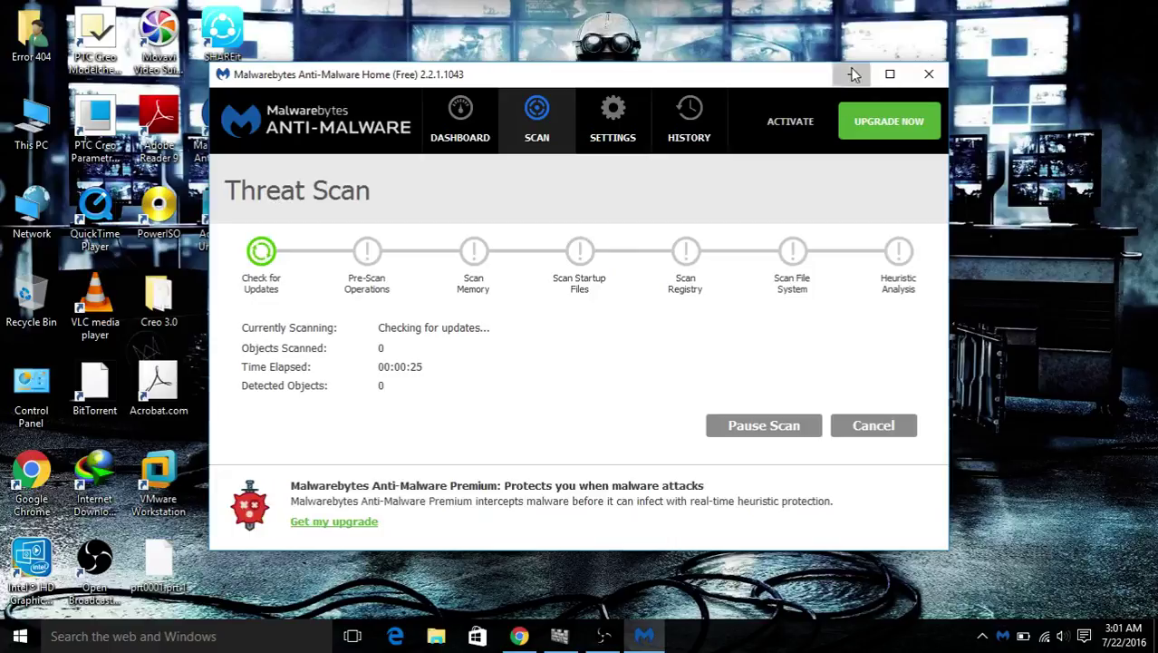
left_click(853, 74)
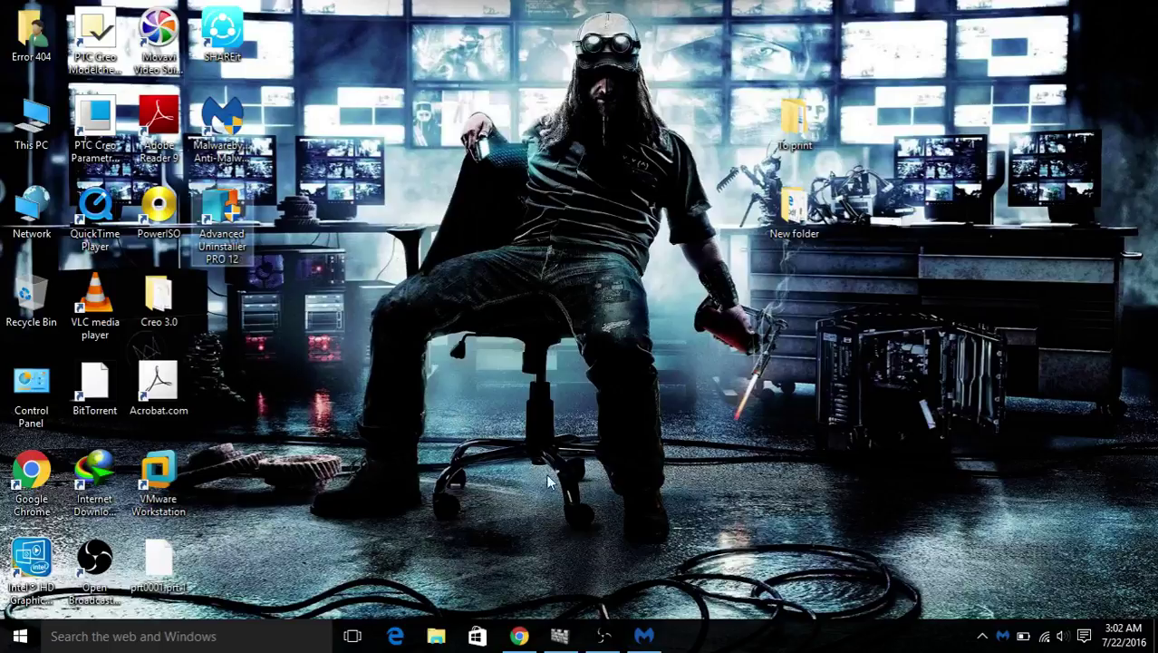
Step: Show the Advanced Uninstaller PRO homepage down to Download Now, then minimize Chrome
left_click(522, 639)
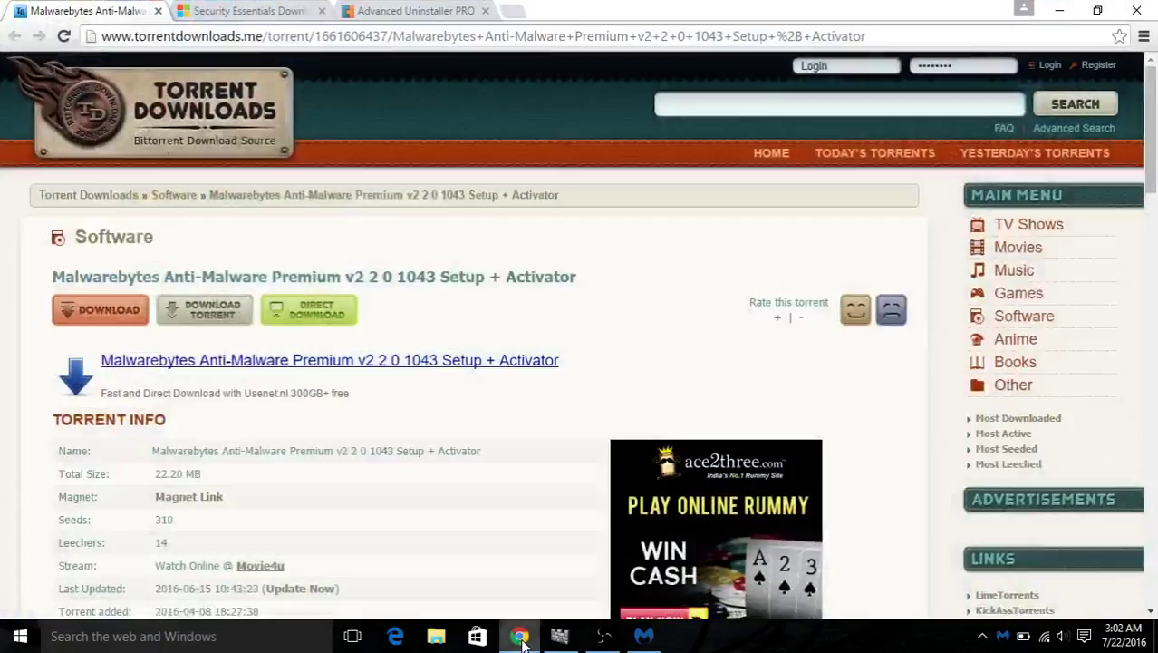
left_click(416, 11)
scroll(565, 342, "down", 2)
scroll(568, 351, "up", 2)
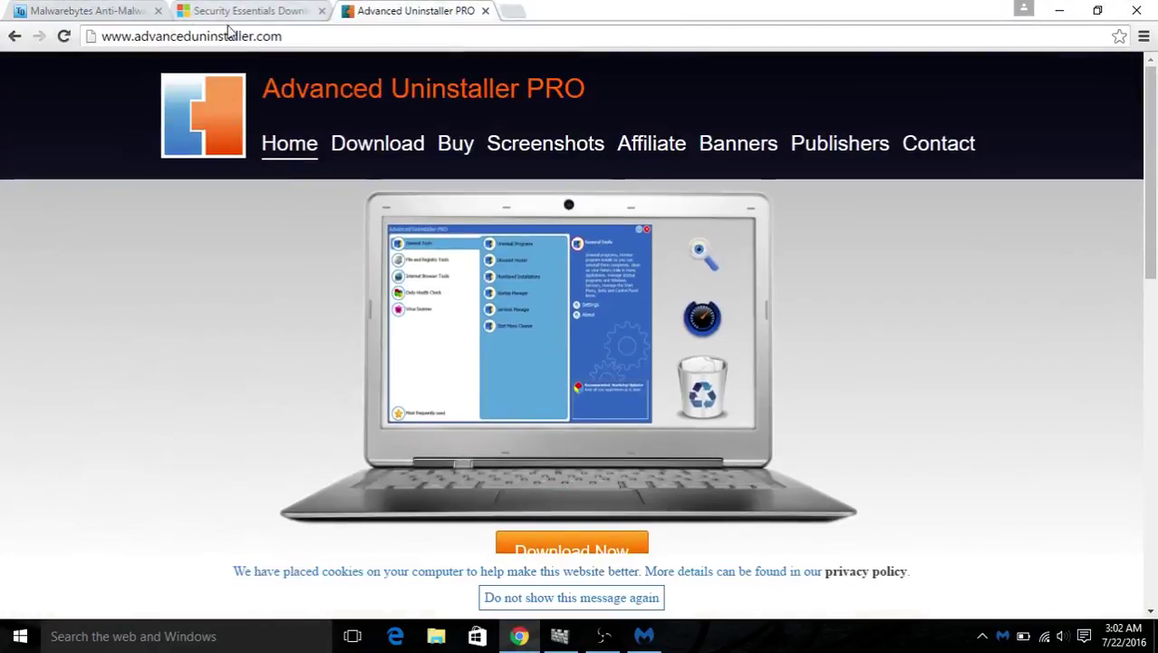
scroll(468, 292, "down", 2)
left_click(1059, 10)
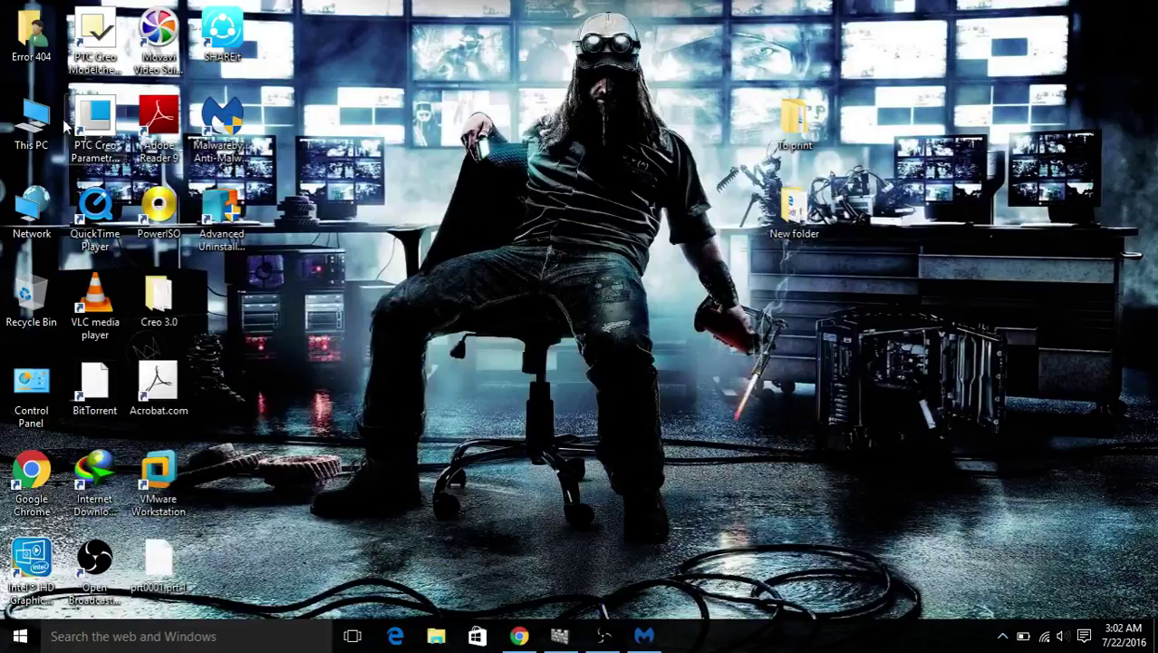
double_click(5, 122)
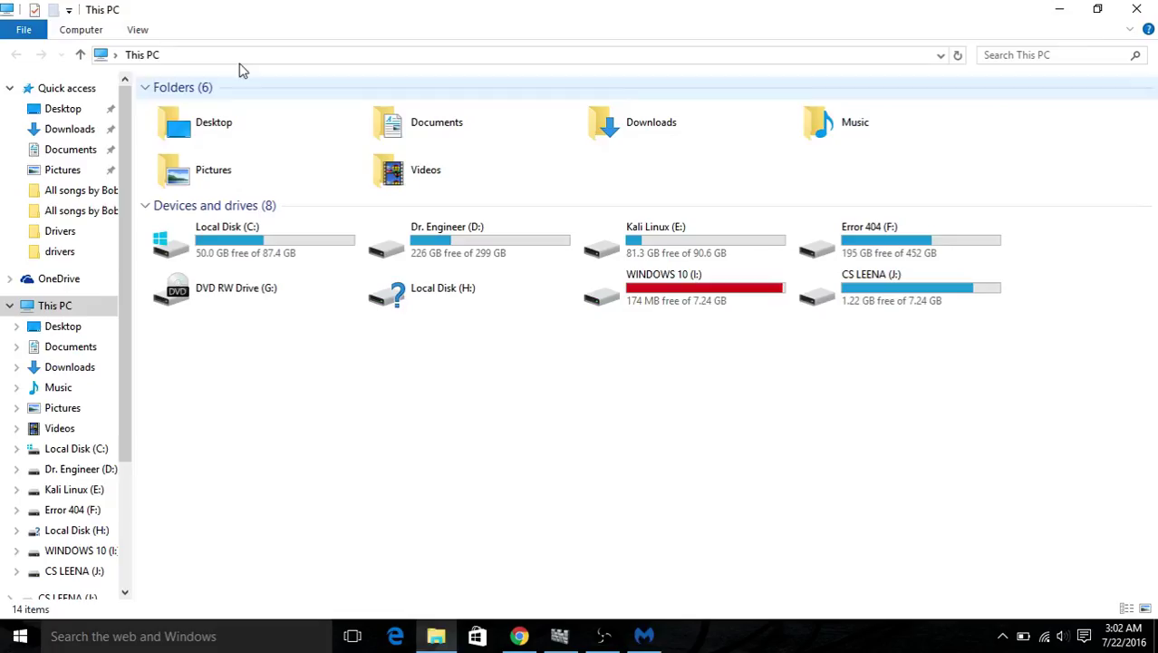
left_click(80, 29)
left_click(391, 56)
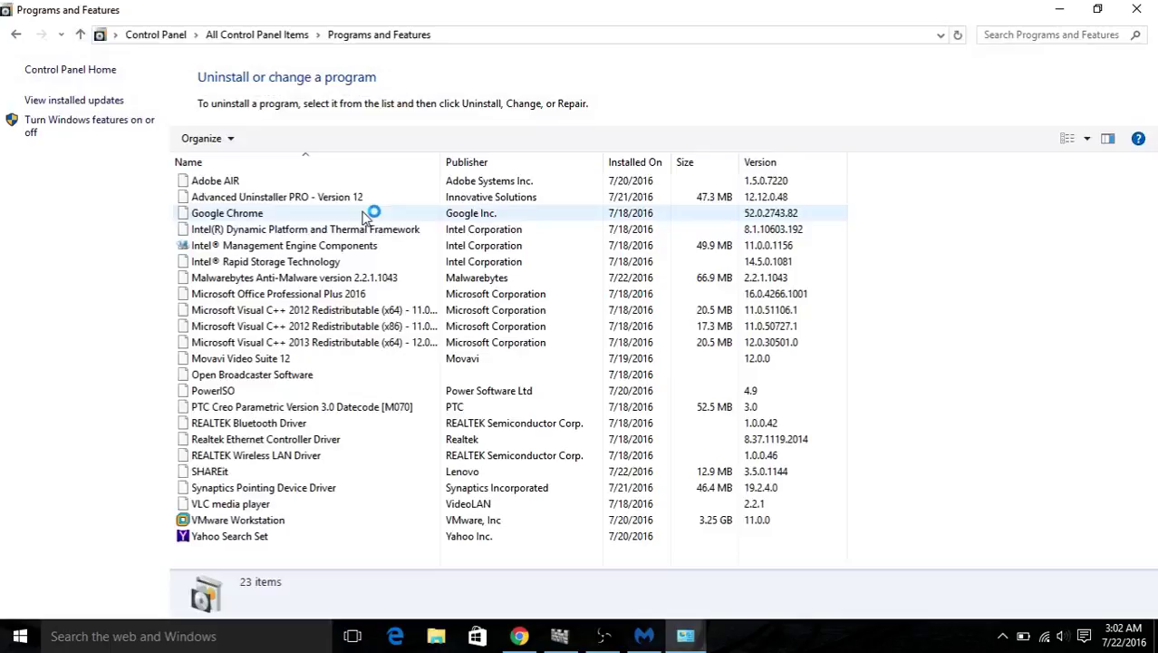
right_click(246, 199)
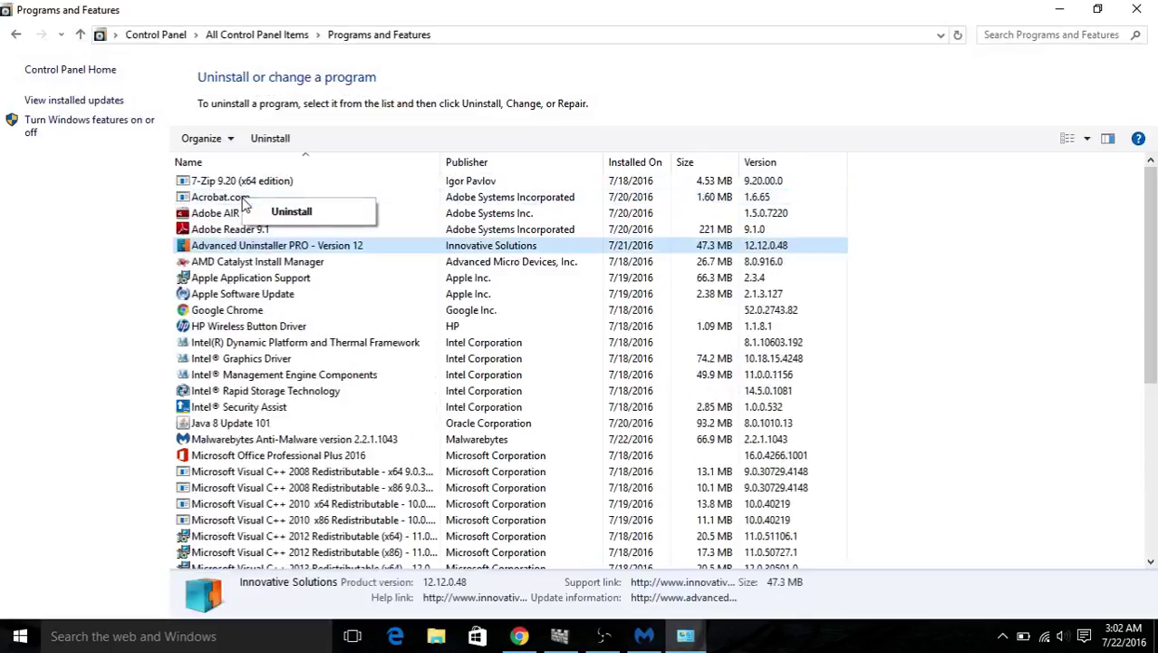
left_click(1116, 181)
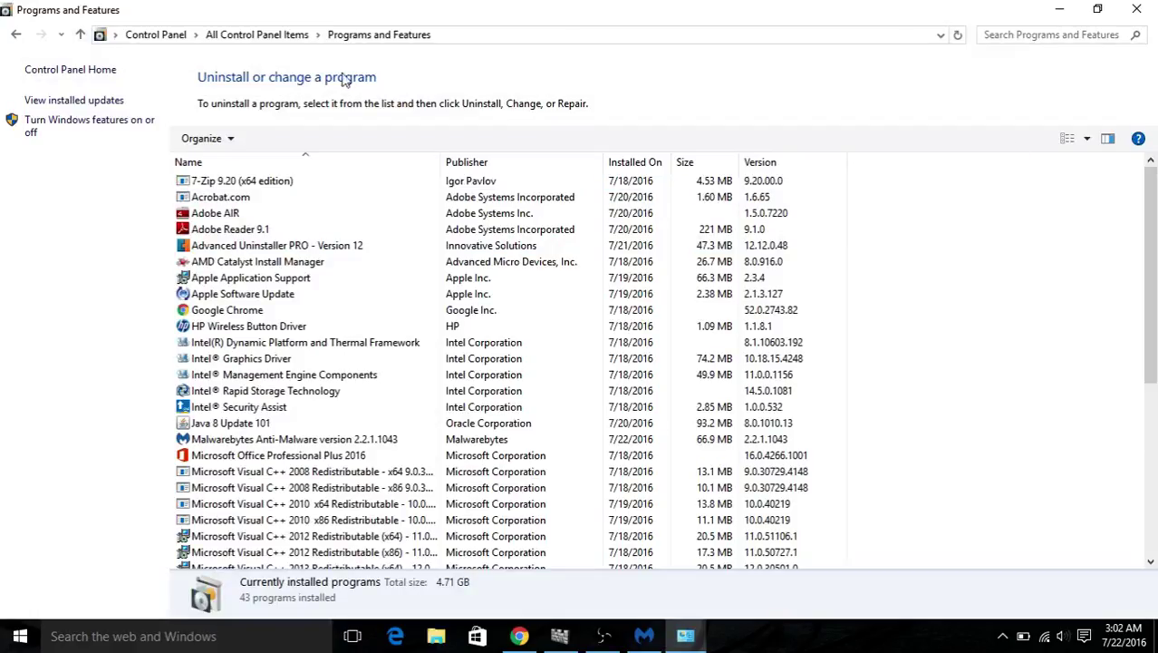
left_click(1149, 7)
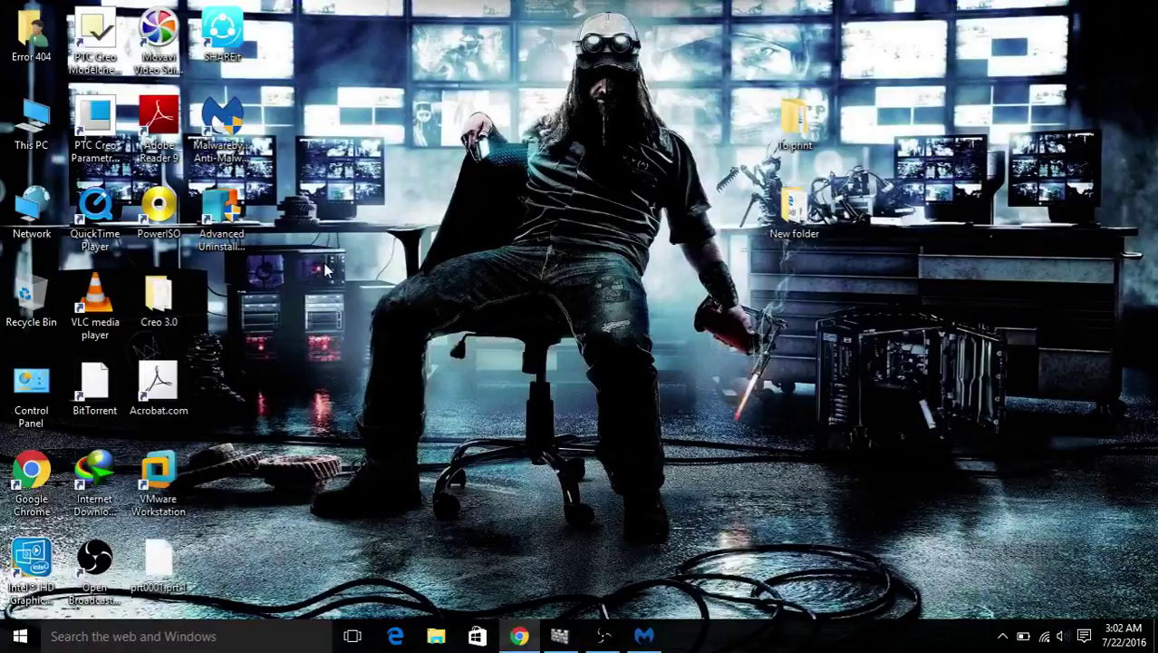
Step: Launch Advanced Uninstaller PRO 12, browse its installed programs list, and return to General Tools
left_click(222, 213)
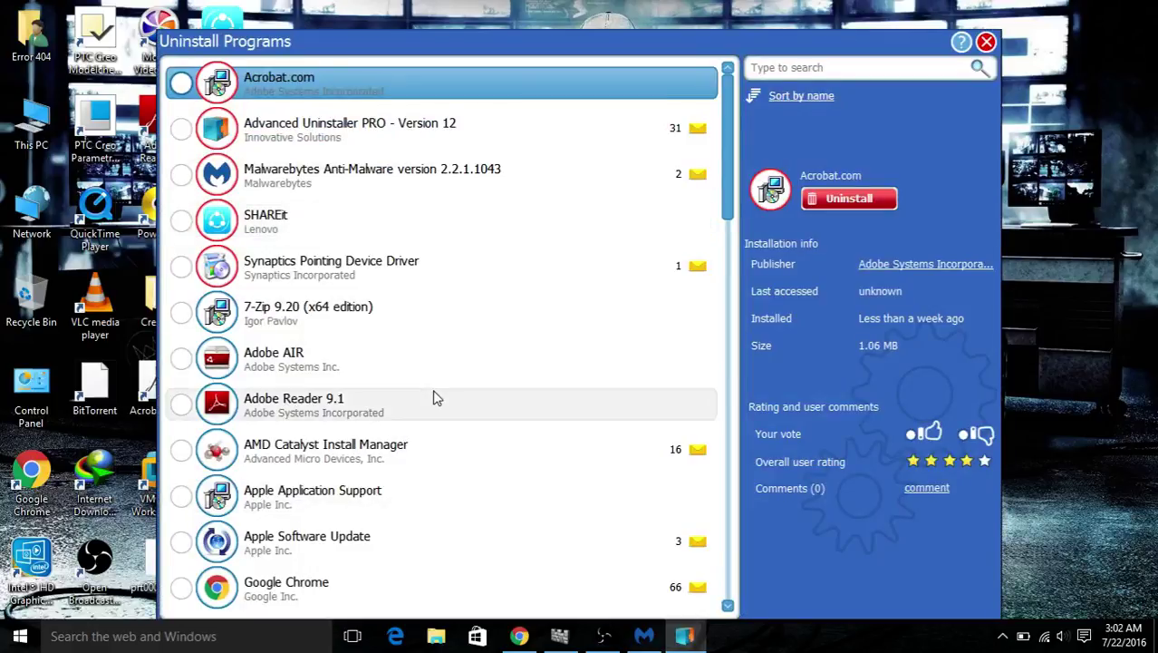
scroll(437, 388, "down", 2)
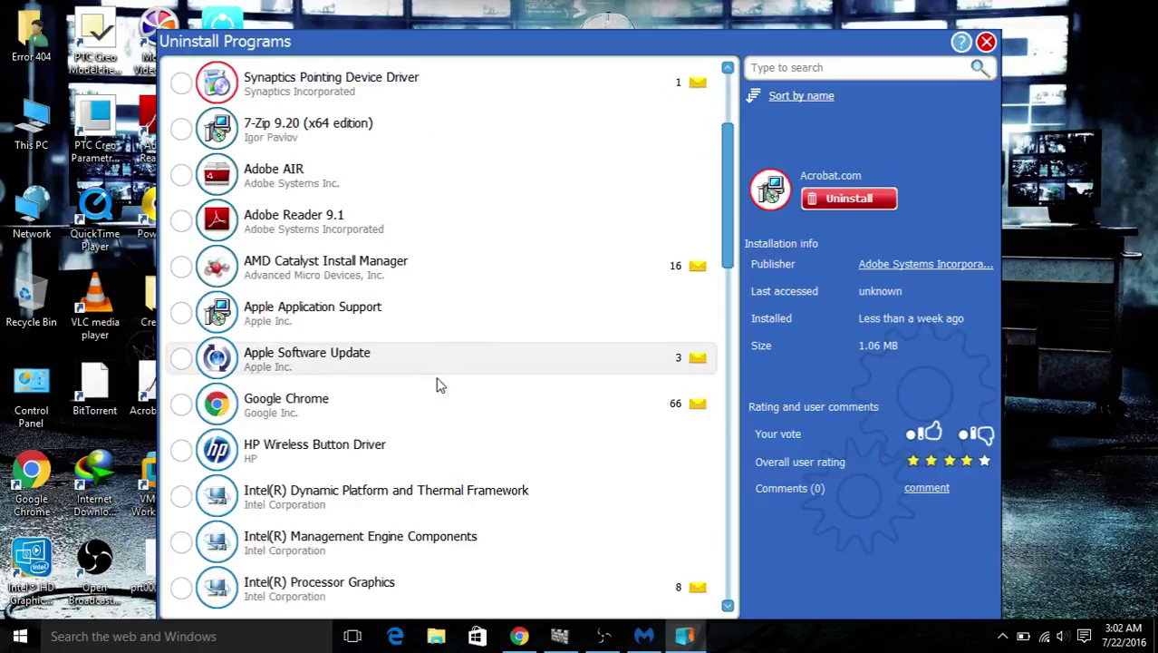
scroll(437, 384, "down", 2)
scroll(437, 383, "down", 3)
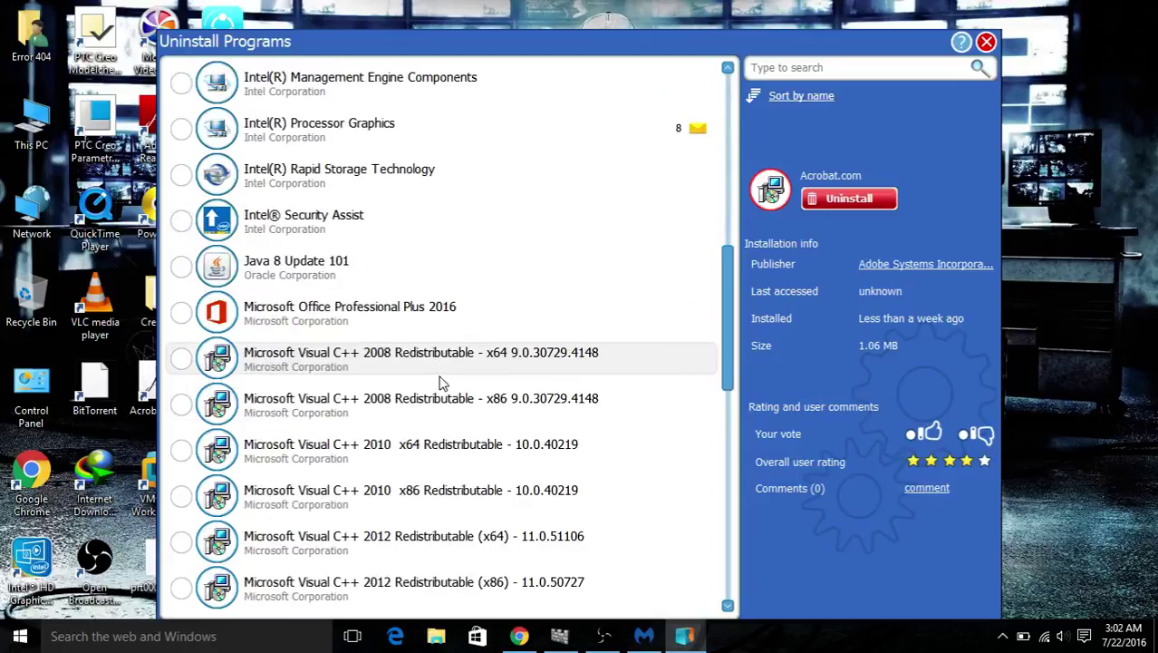
scroll(440, 384, "down", 1)
scroll(441, 388, "down", 2)
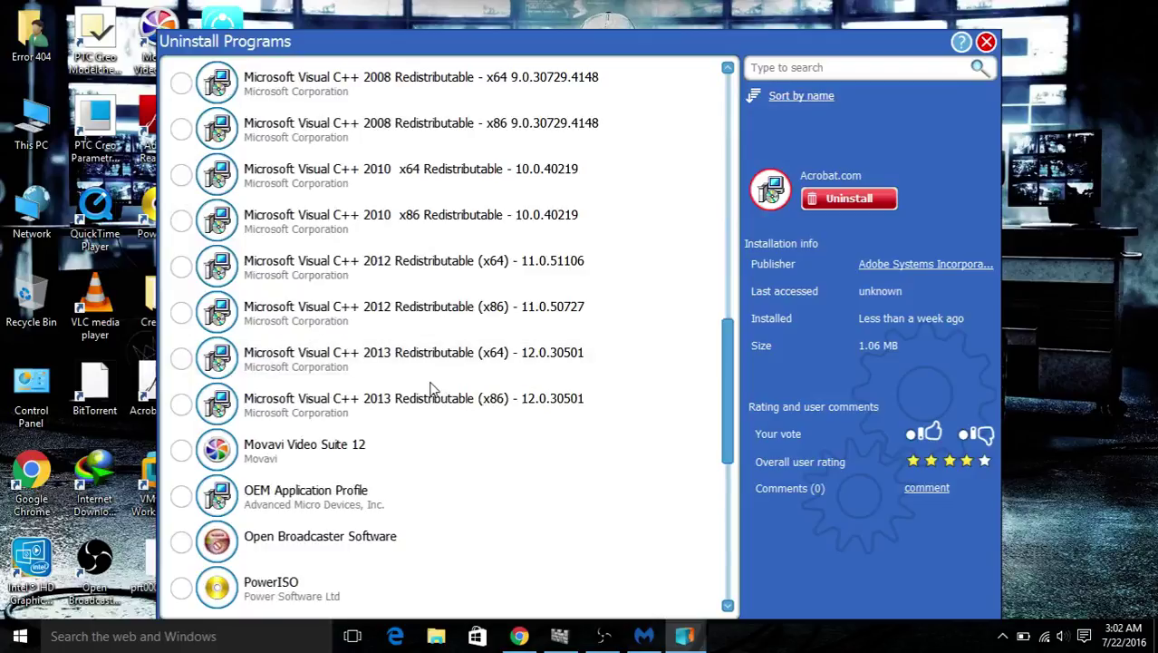
scroll(432, 388, "down", 2)
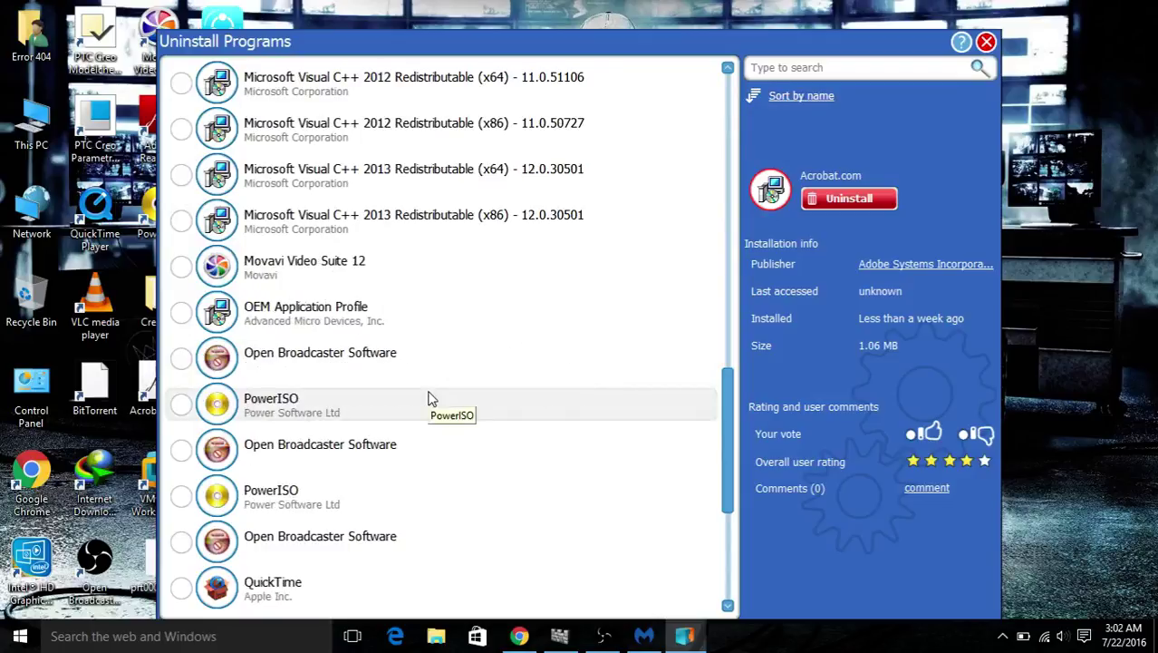
scroll(431, 397, "down", 2)
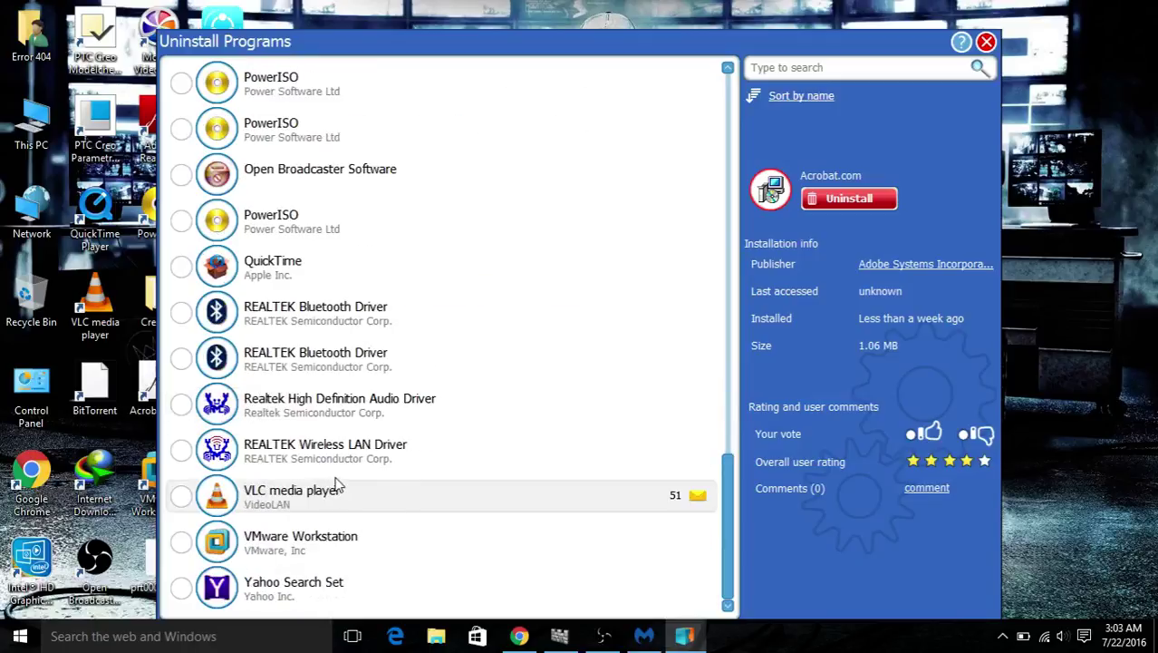
scroll(417, 544, "up", 10)
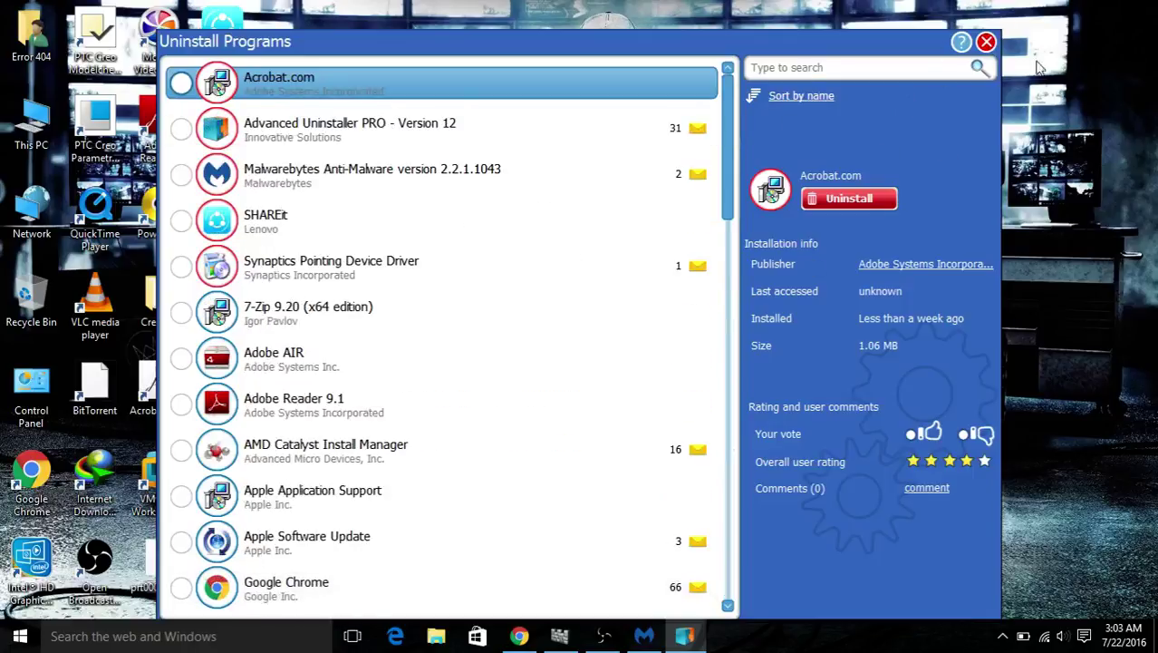
left_click(963, 43)
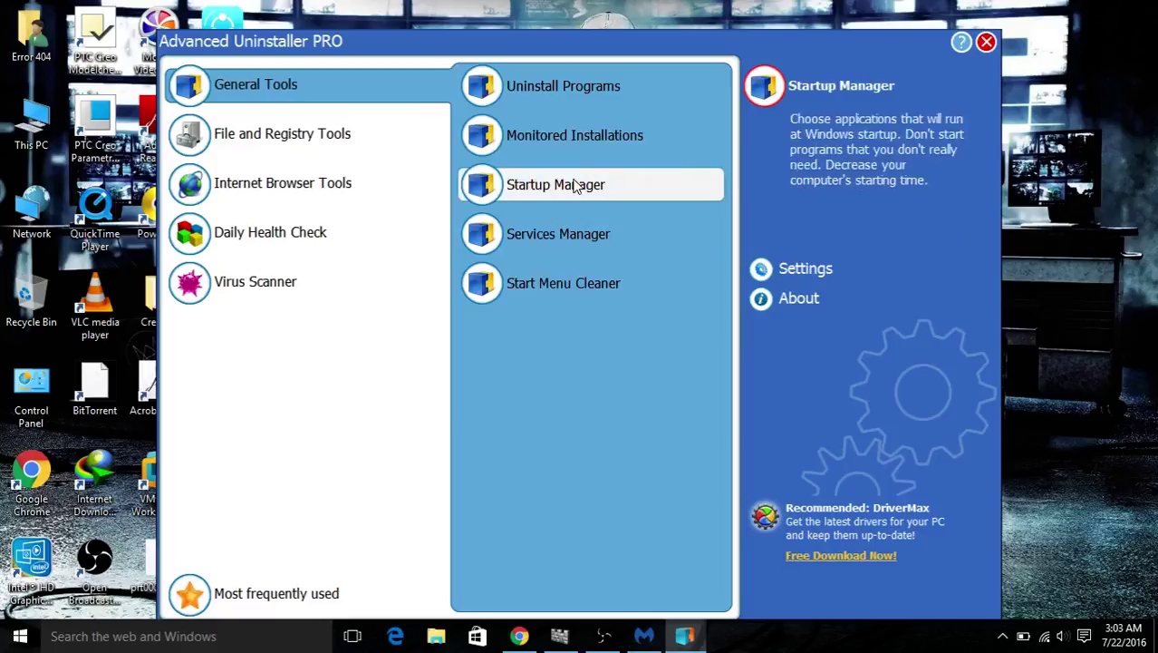
Step: Review File and Registry Tools, then close Advanced Uninstaller PRO
left_click(299, 129)
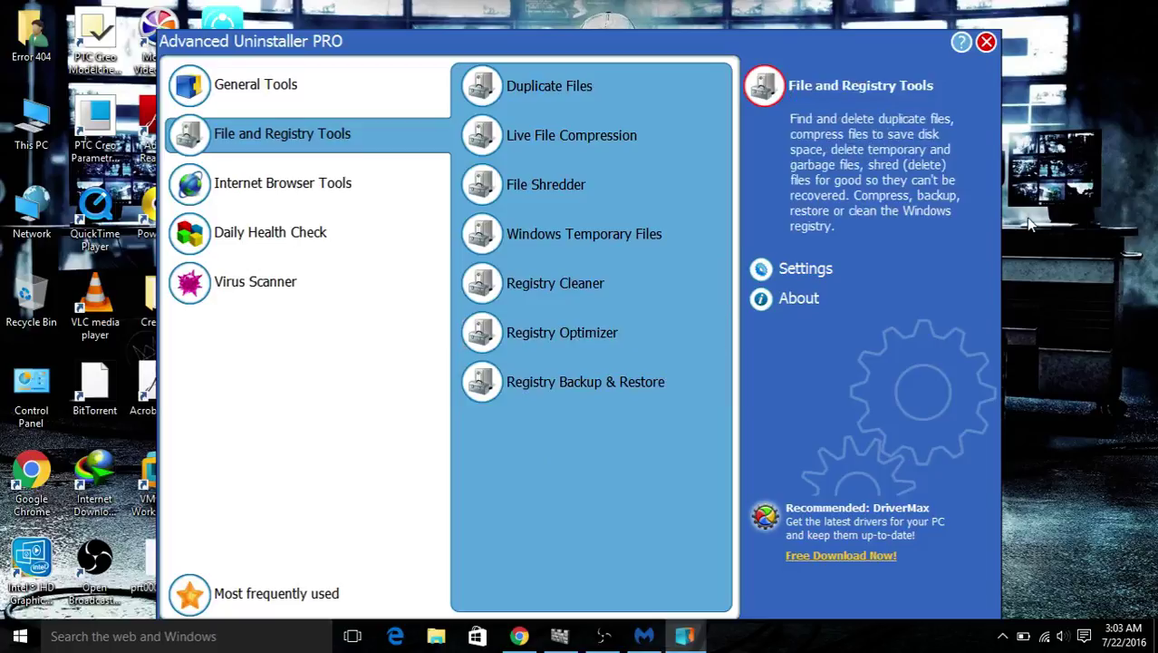
left_click(988, 48)
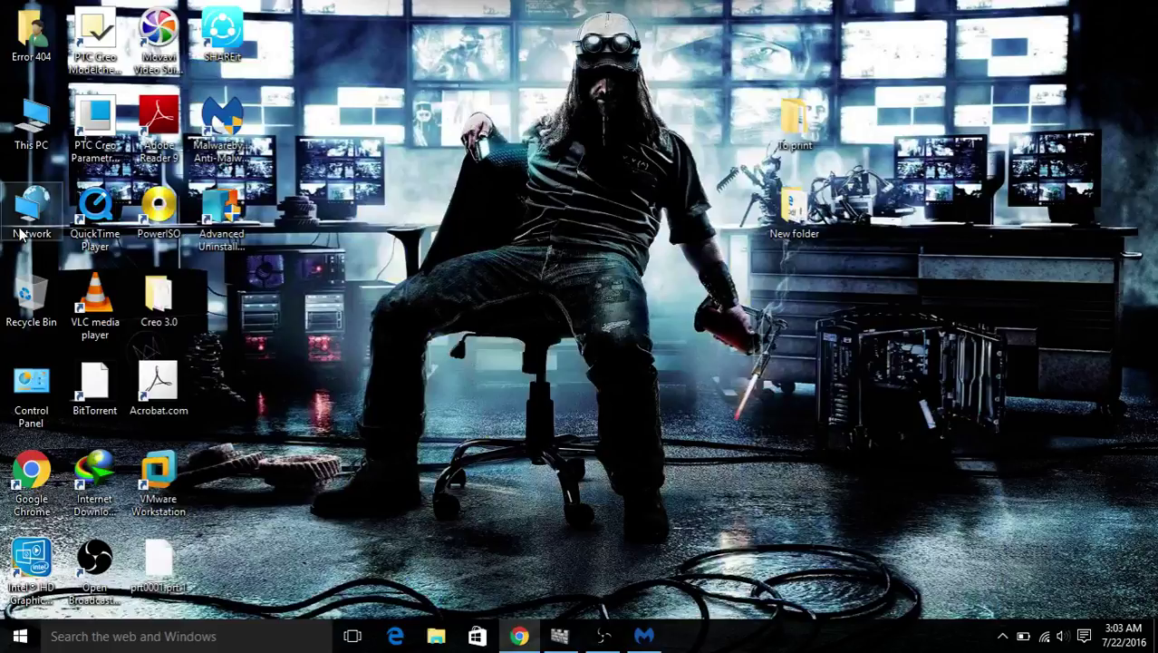
Step: Open This PC and bring up Properties for the Dr. Engineer (D:) drive
double_click(32, 123)
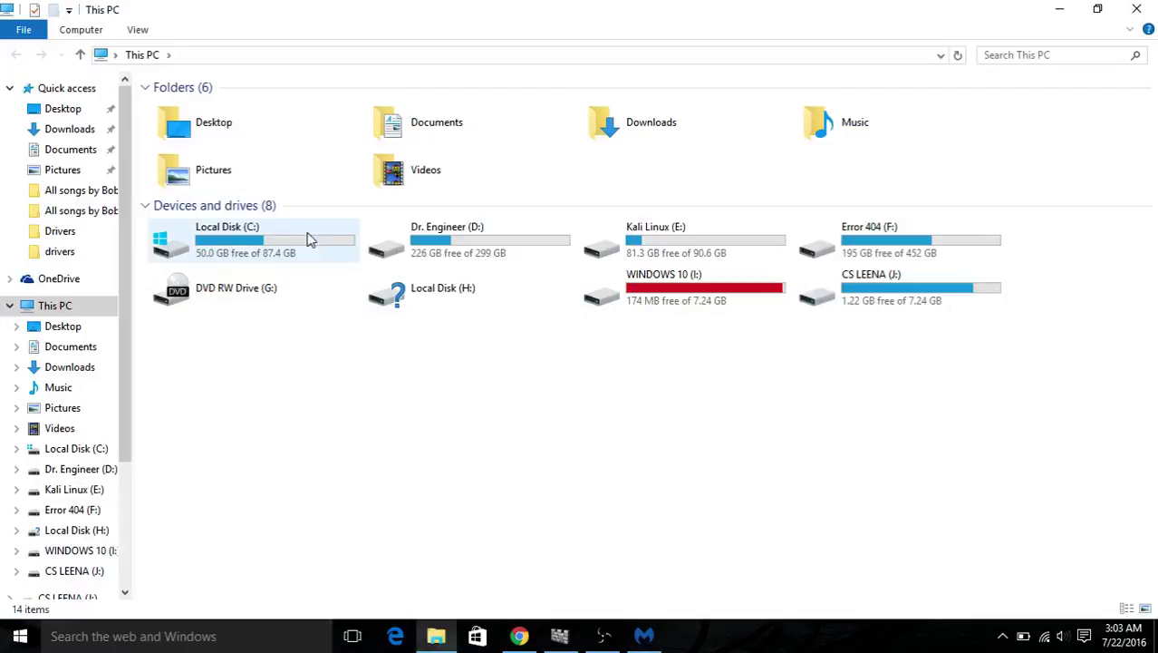
double_click(408, 243)
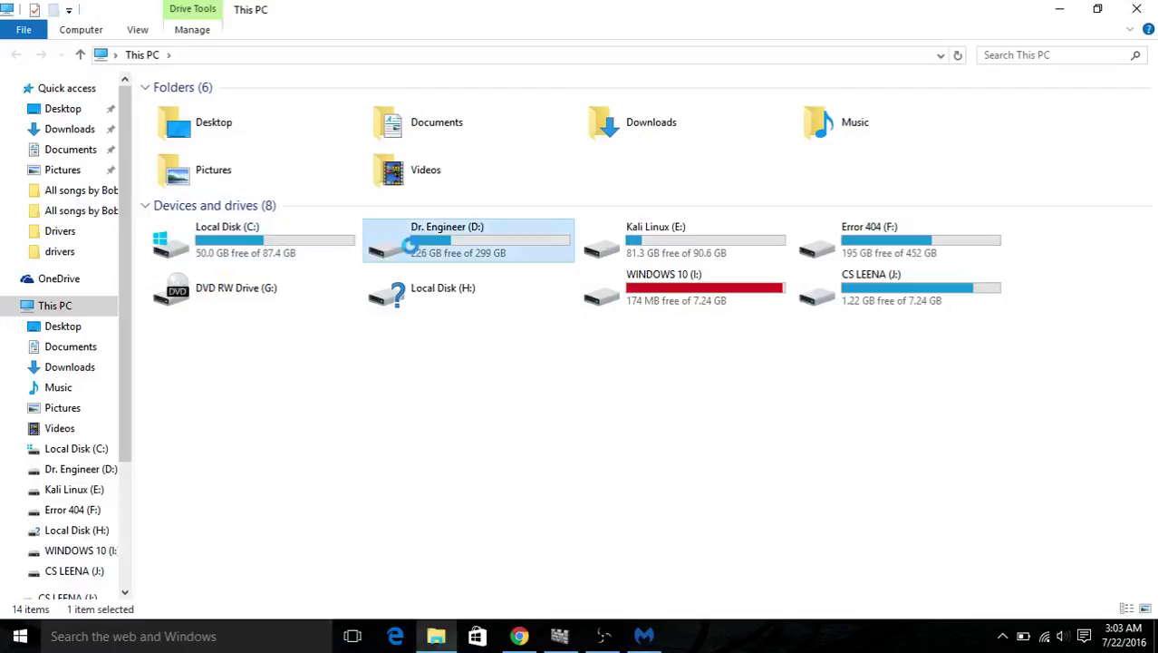
right_click(398, 242)
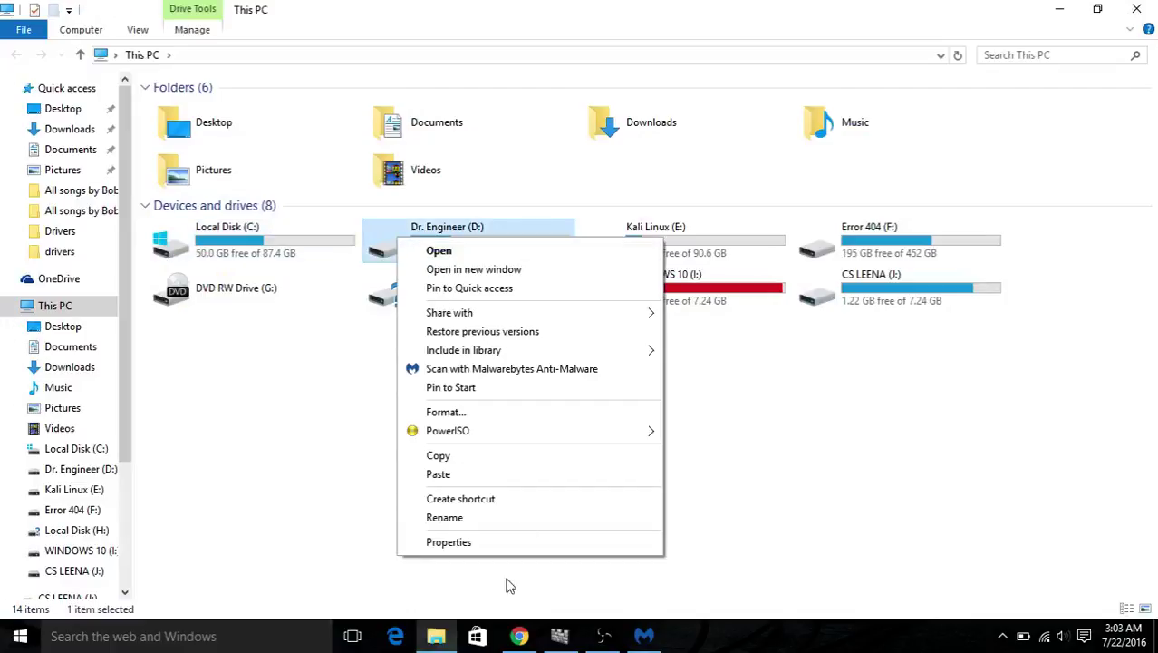
left_click(497, 544)
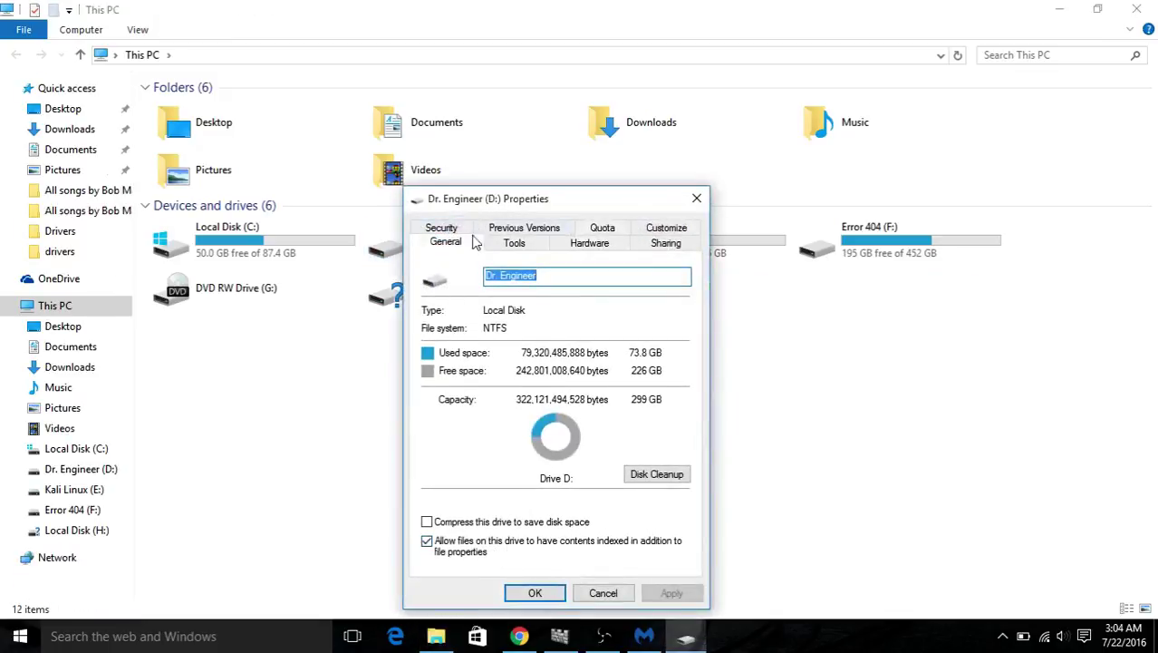
Step: Error-check drive D: from its Tools tab and dismiss the no-errors result
left_click(504, 243)
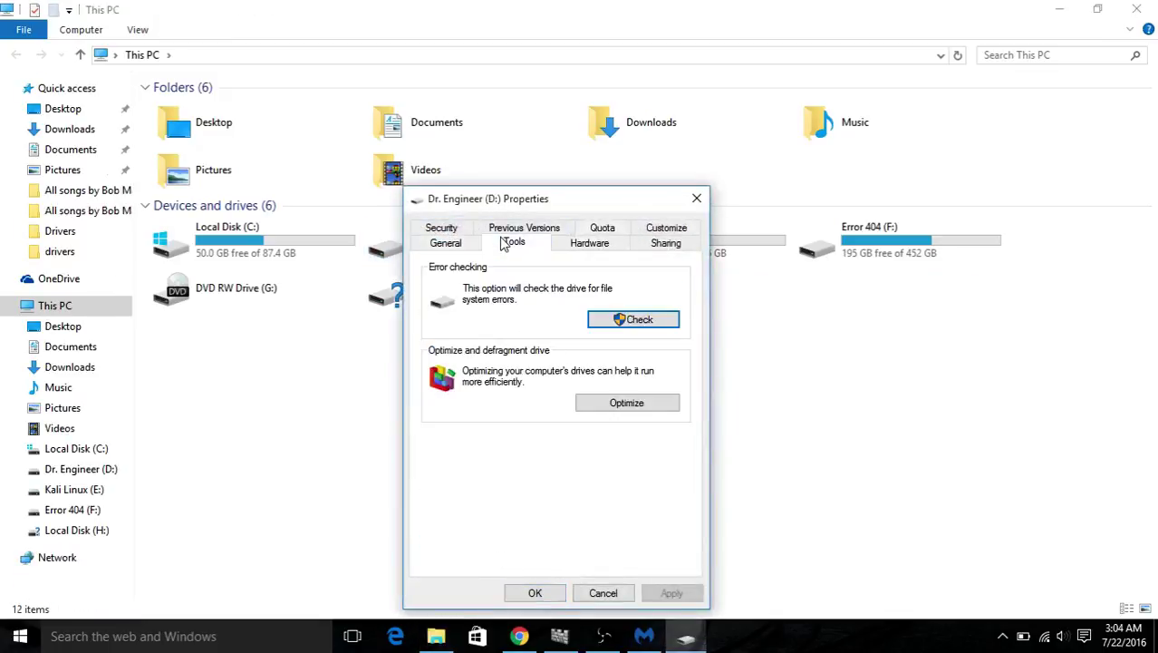
left_click(635, 326)
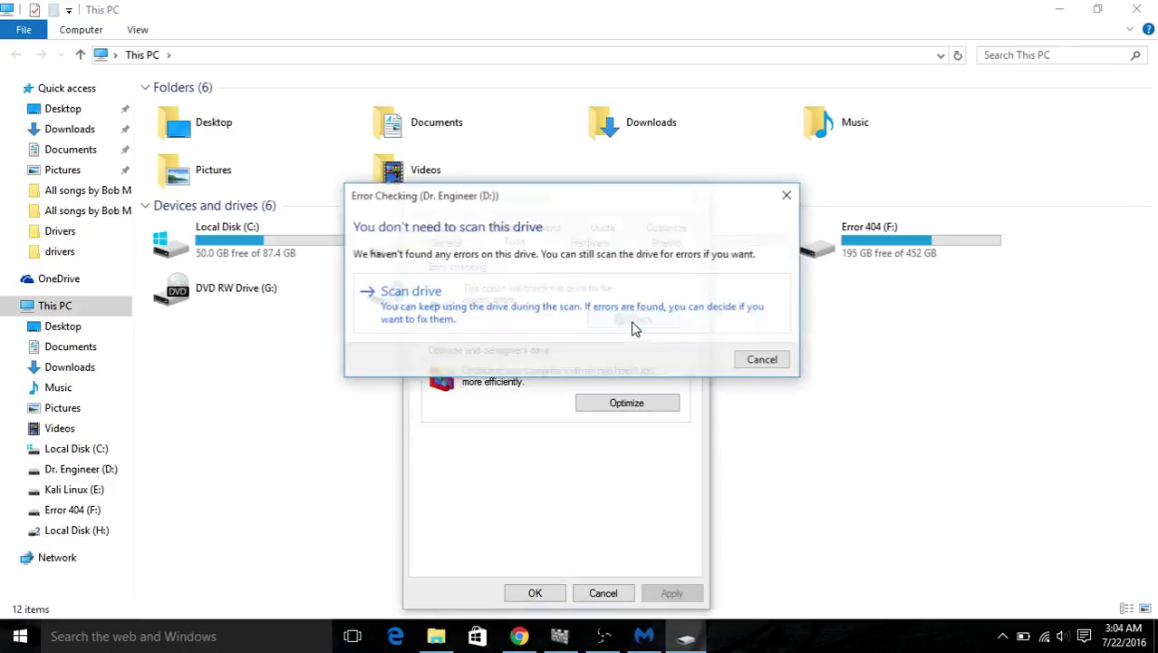
left_click(477, 305)
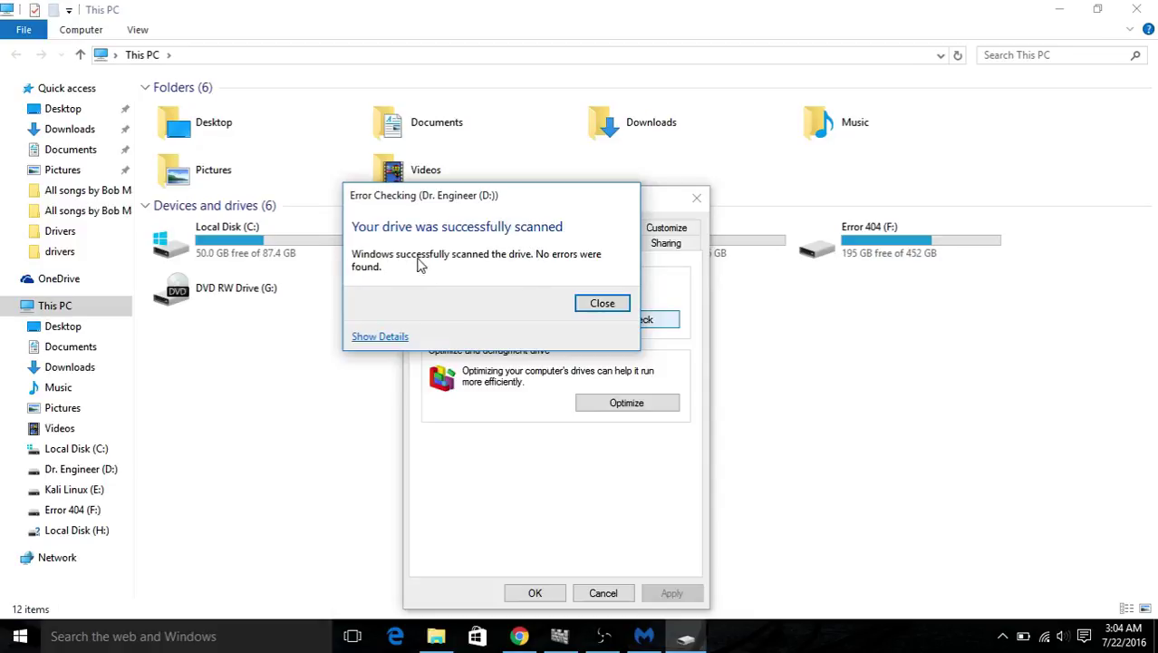
left_click(619, 305)
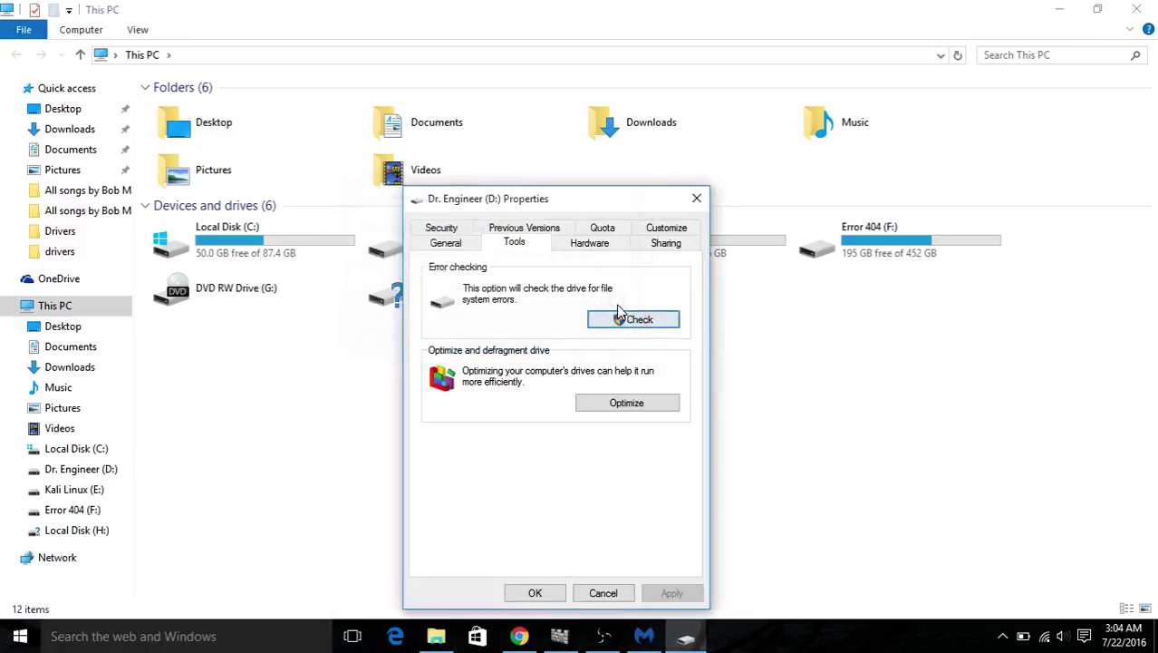
Step: Open Optimize Drives and analyze drives C:, D:, E: and F: for fragmentation
left_click(632, 405)
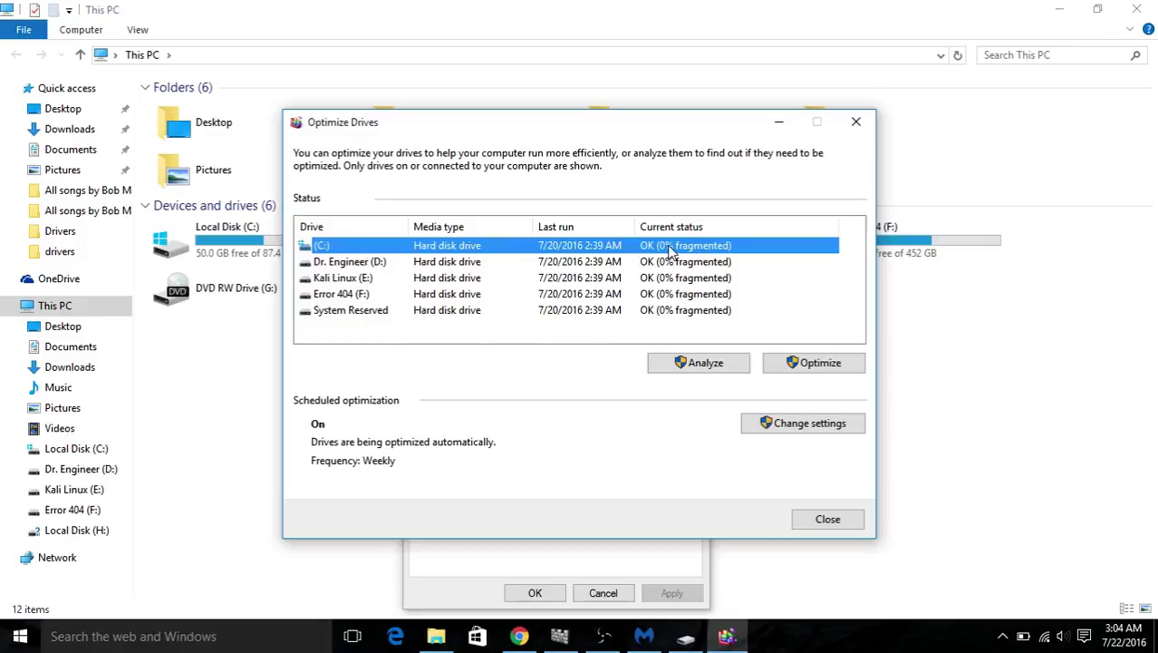
left_click(698, 363)
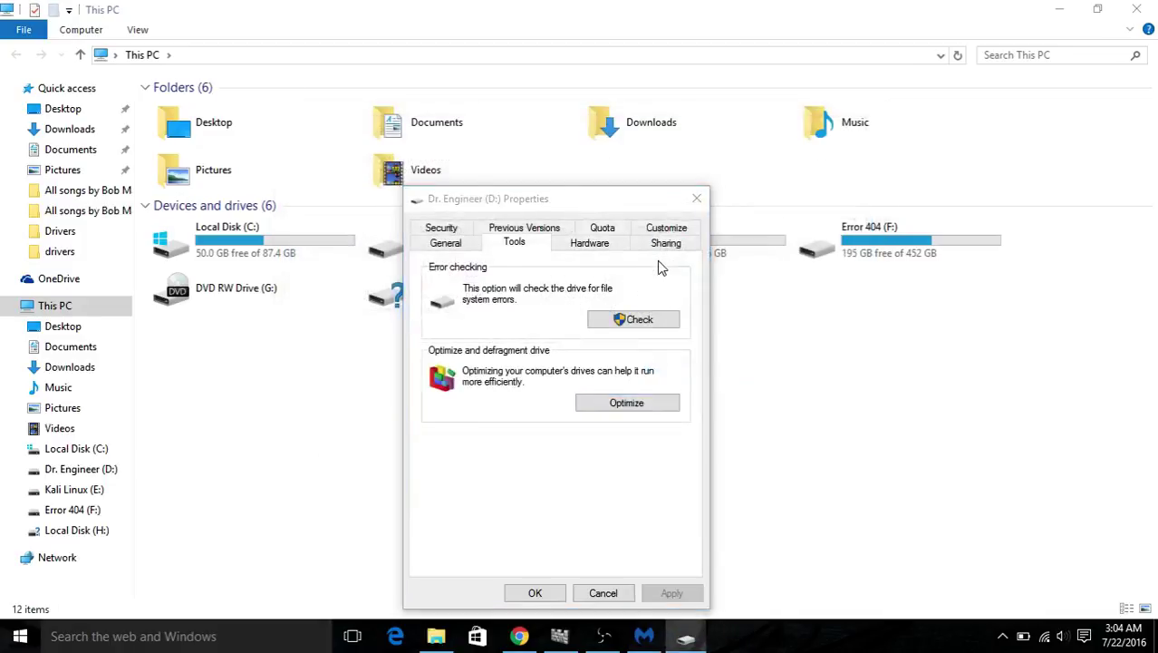
left_click(662, 263)
left_click(696, 362)
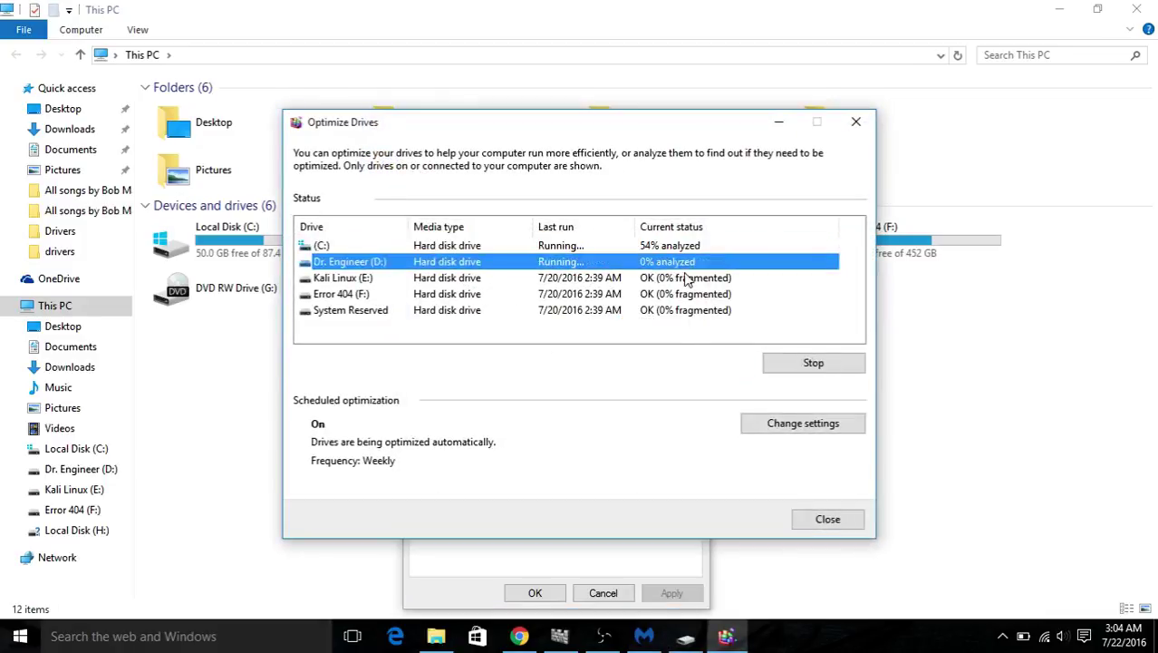
left_click(686, 279)
left_click(693, 361)
left_click(681, 297)
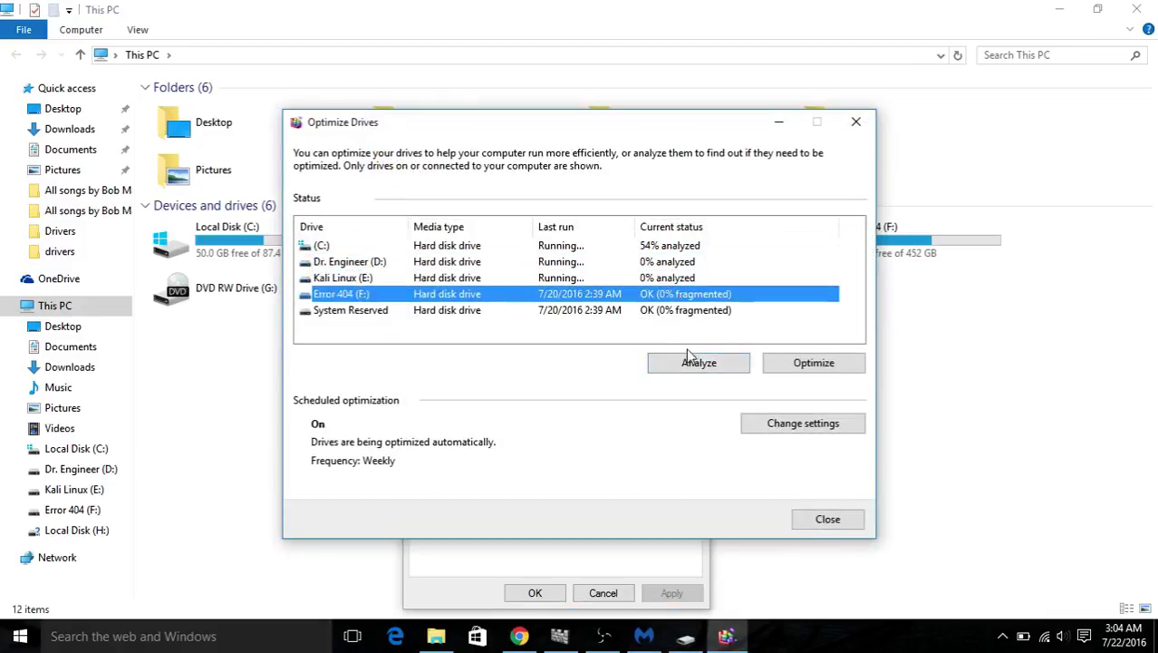
left_click(689, 365)
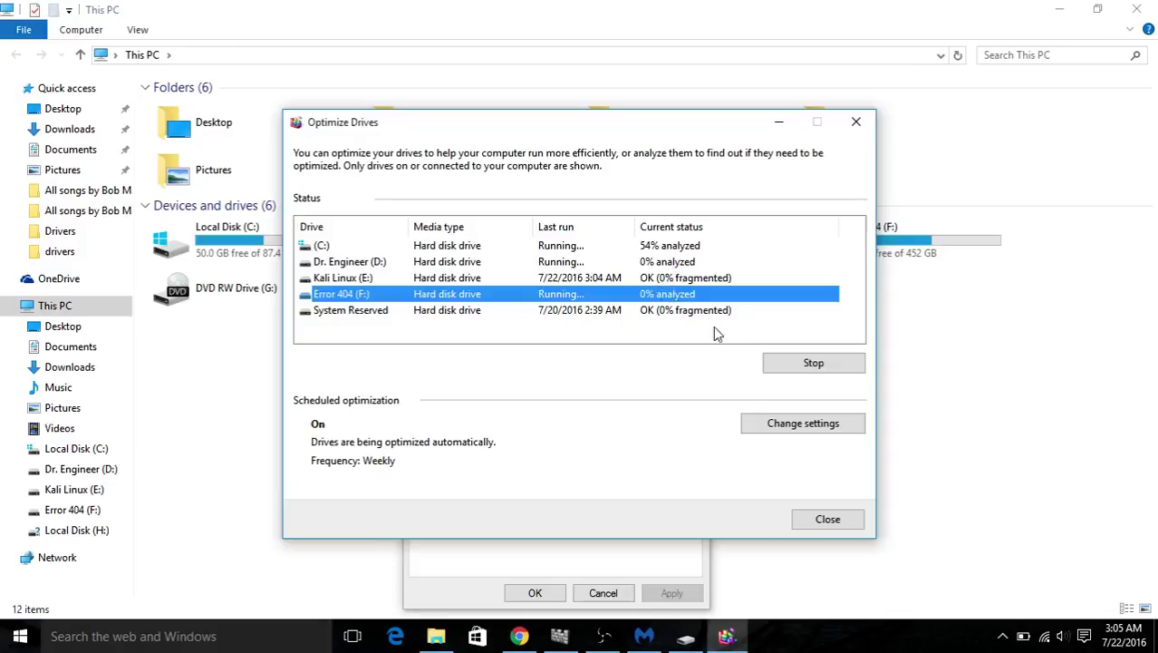
Step: Reposition Optimize Drives, check the drives' analysis progress, and close the window
left_click(690, 311)
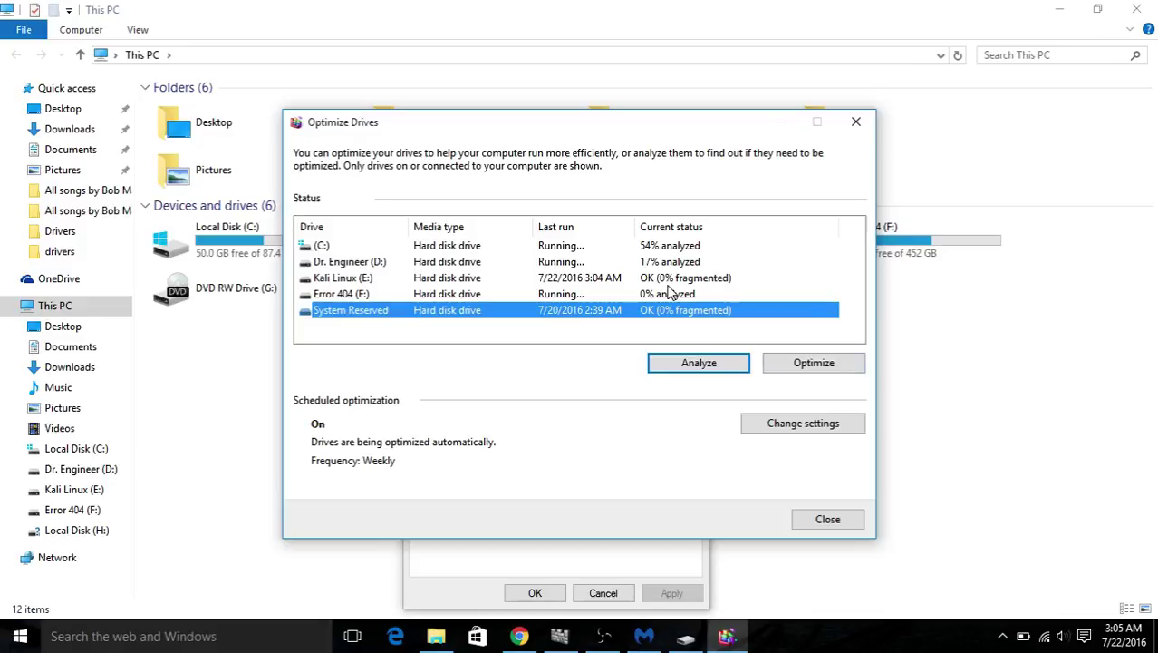
mouse_move(420, 129)
left_mouse_down()
mouse_move(499, 221)
mouse_move(504, 174)
left_mouse_up()
left_click(272, 260)
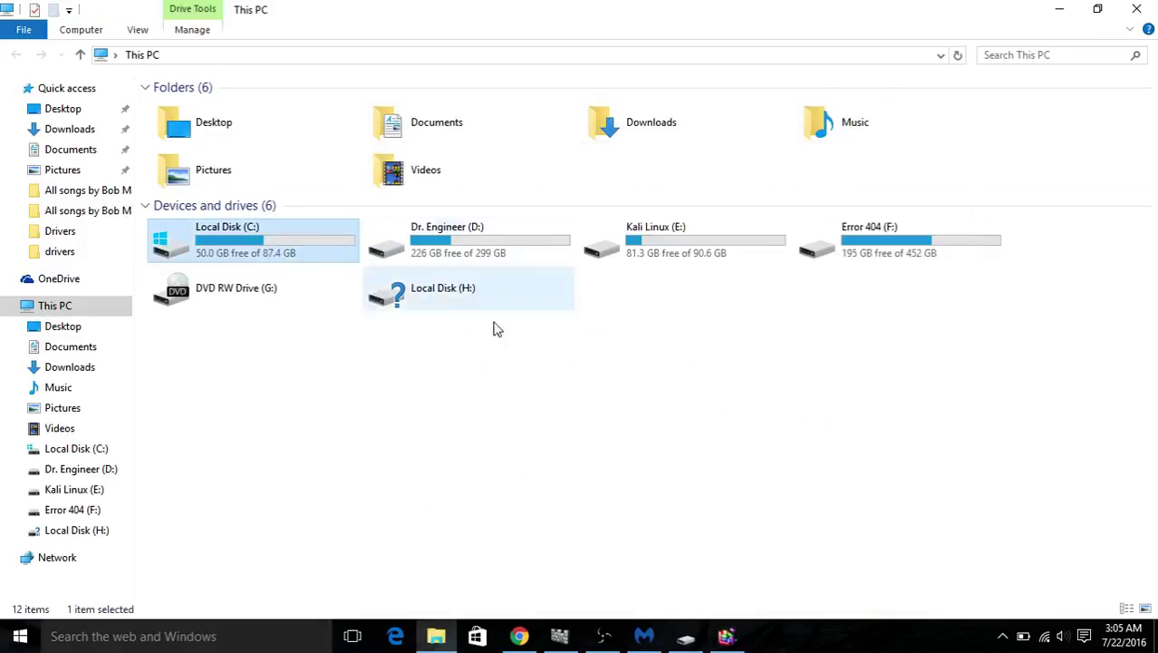
left_click(727, 638)
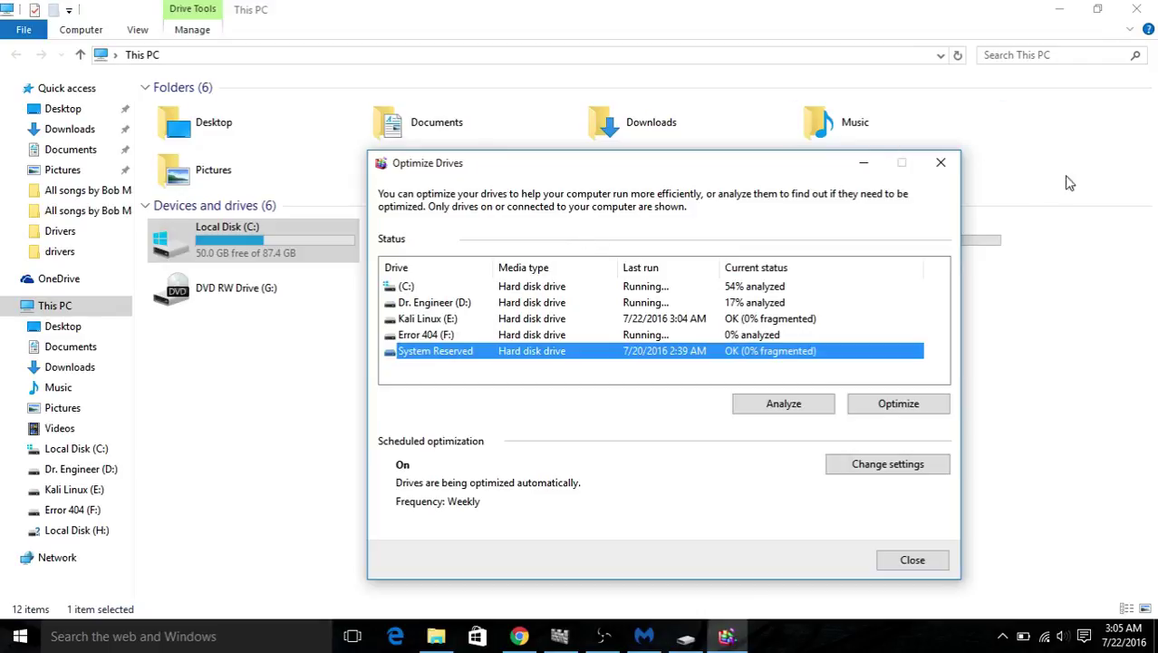
left_click(766, 334)
left_click(770, 287)
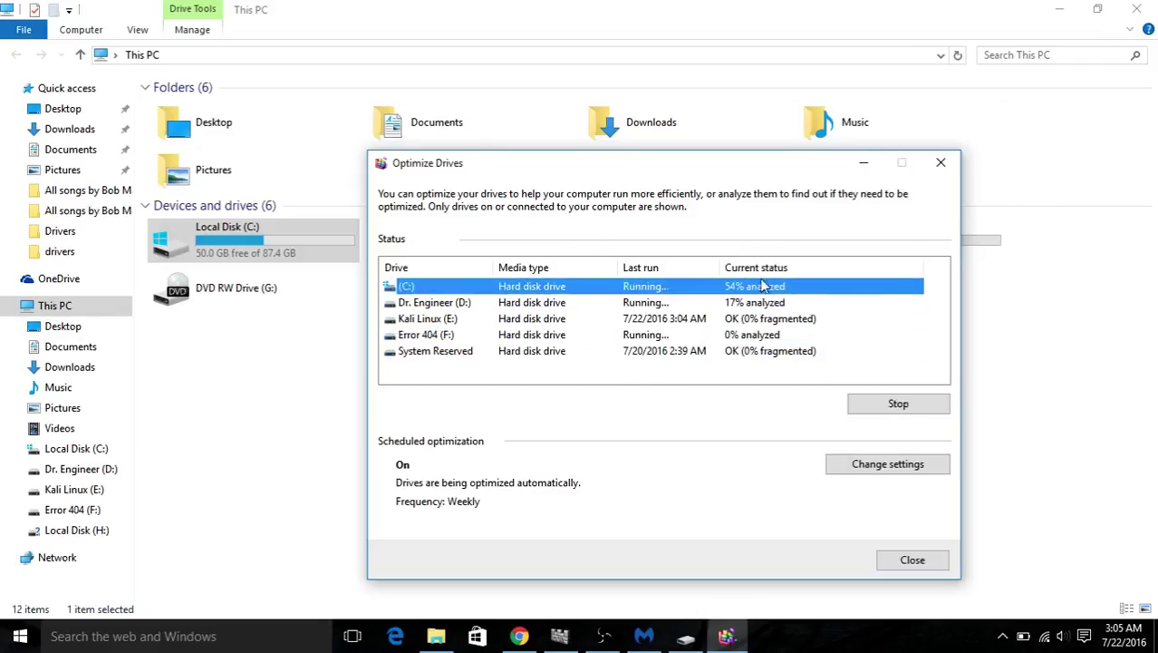
left_click(943, 159)
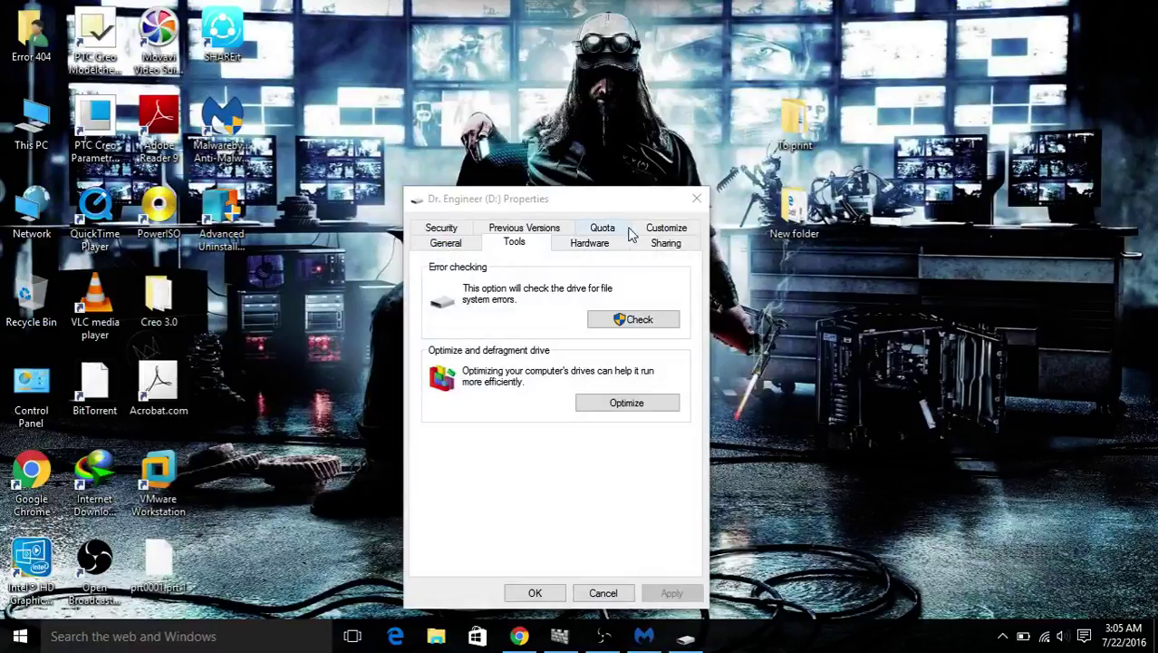
Step: Close the D: drive properties and select the Malwarebytes and Advanced Uninstaller PRO desktop shortcuts
left_click(696, 199)
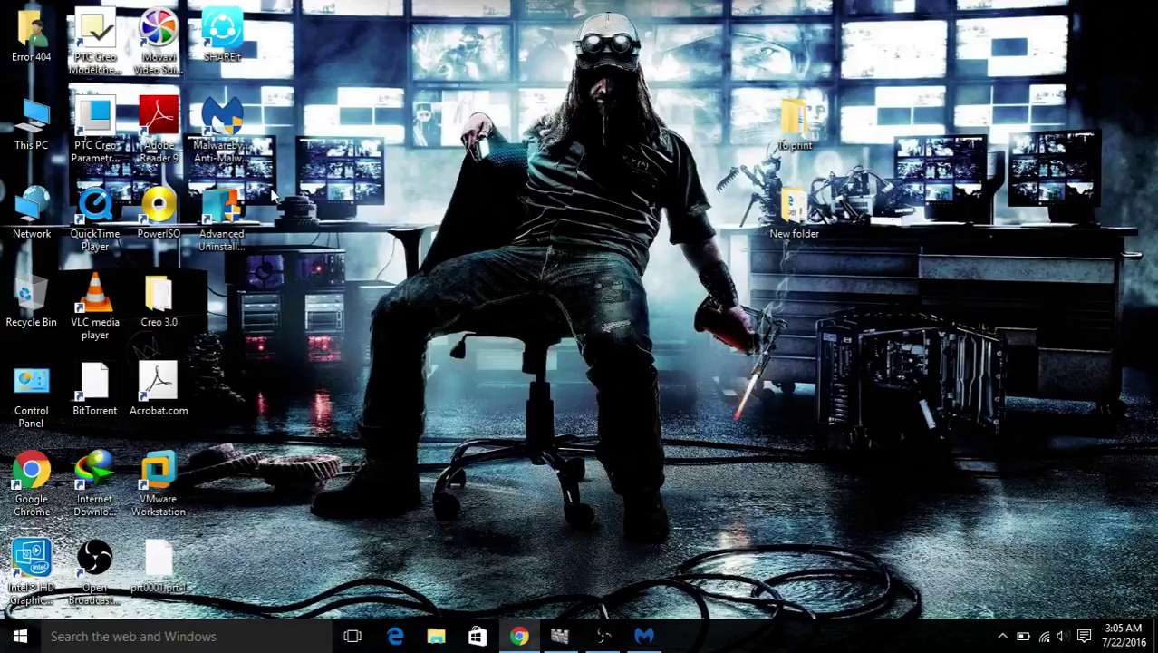
left_click(245, 155)
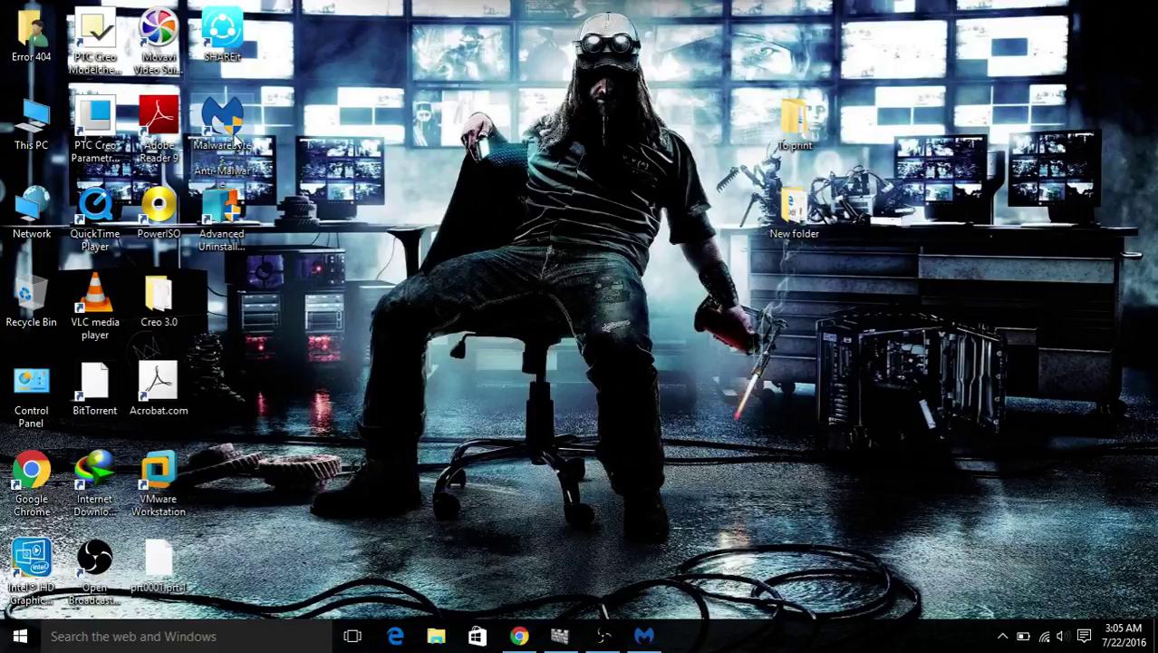
left_click(219, 238)
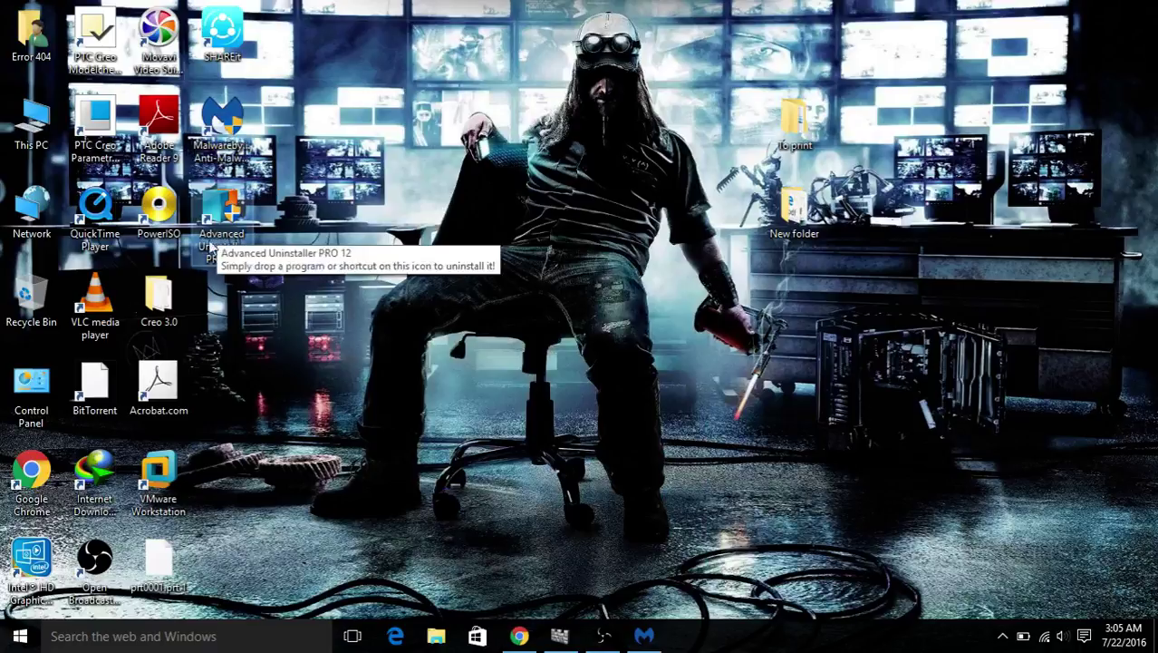
Step: Search Start for 'window', which finds Windows Defender, then dismiss the results
left_click(20, 636)
type("w")
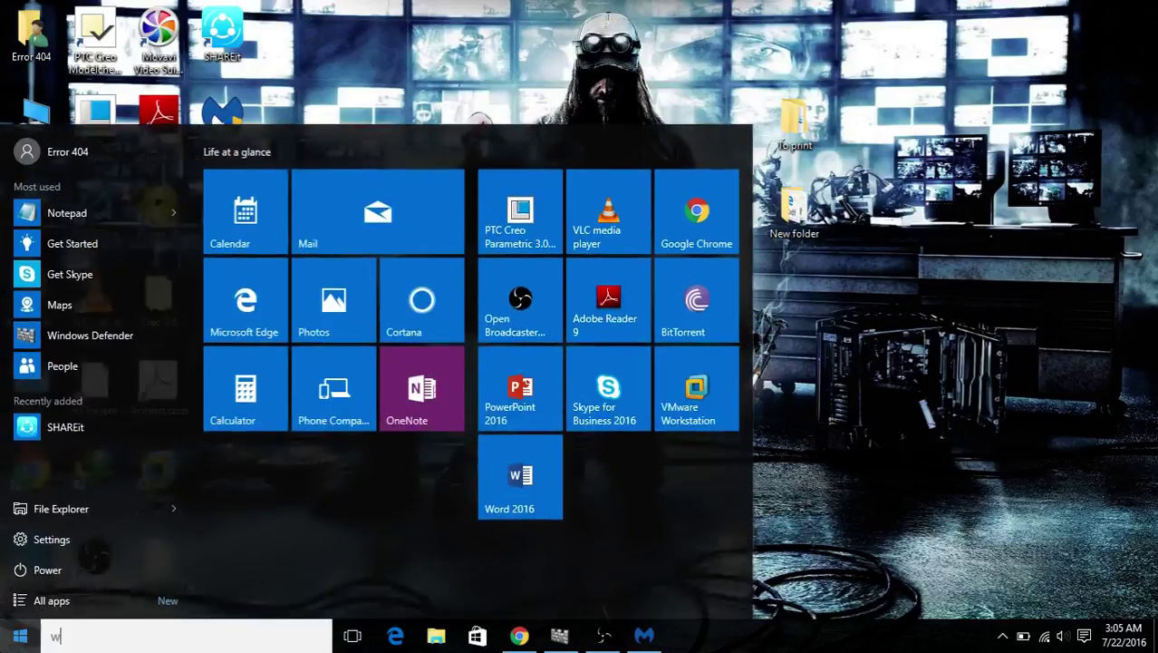
type("indow")
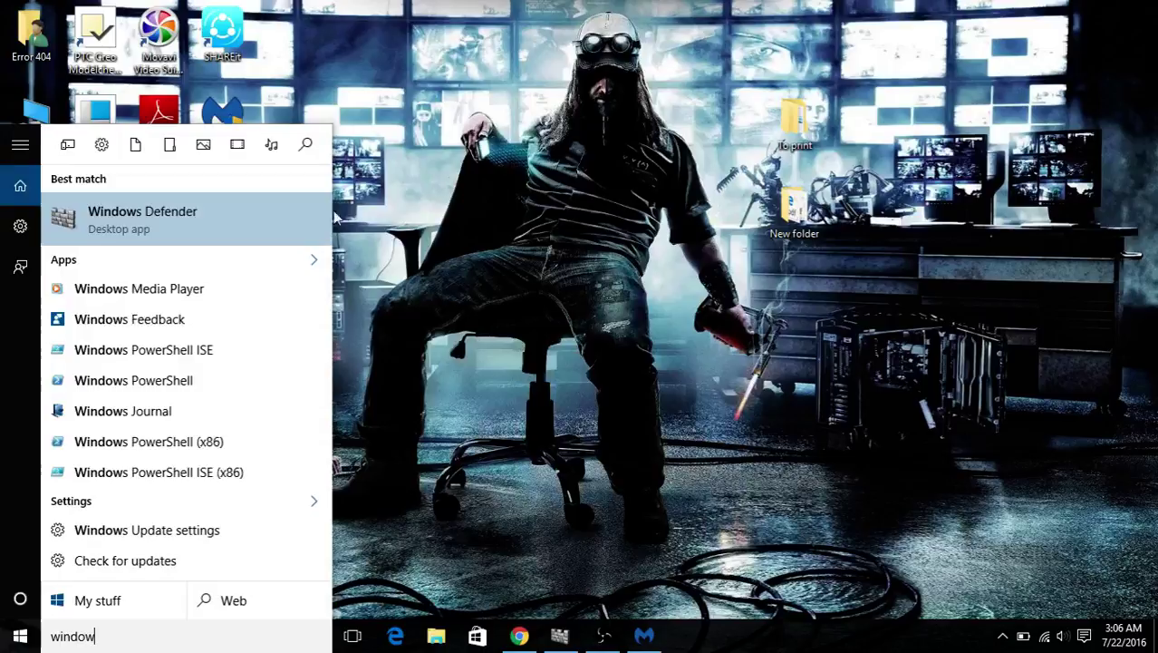
left_click(396, 385)
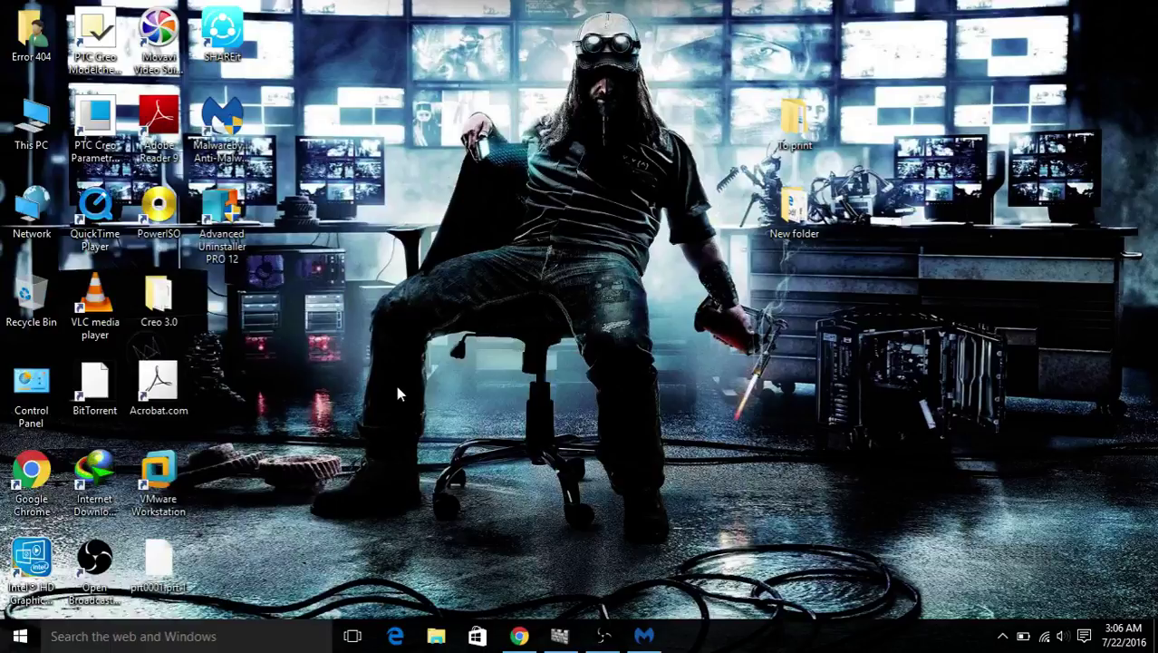
Step: Bring Chrome back and view the Malwarebytes, Security Essentials and Advanced Uninstaller PRO tabs
left_click(519, 636)
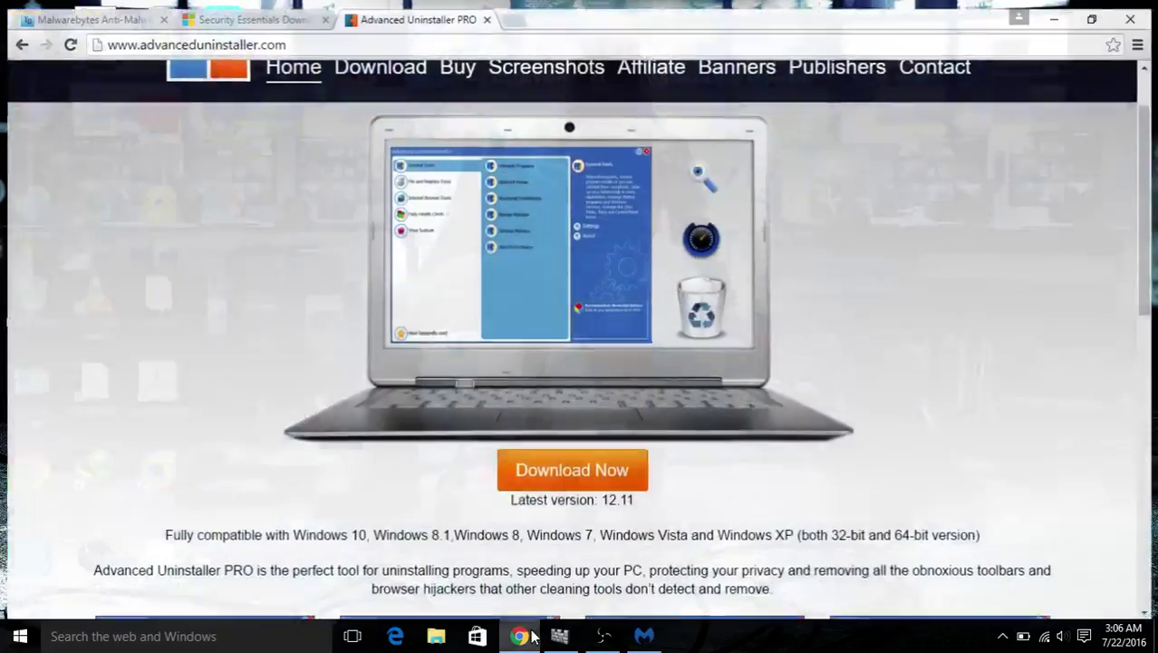
left_click(86, 10)
left_click(222, 10)
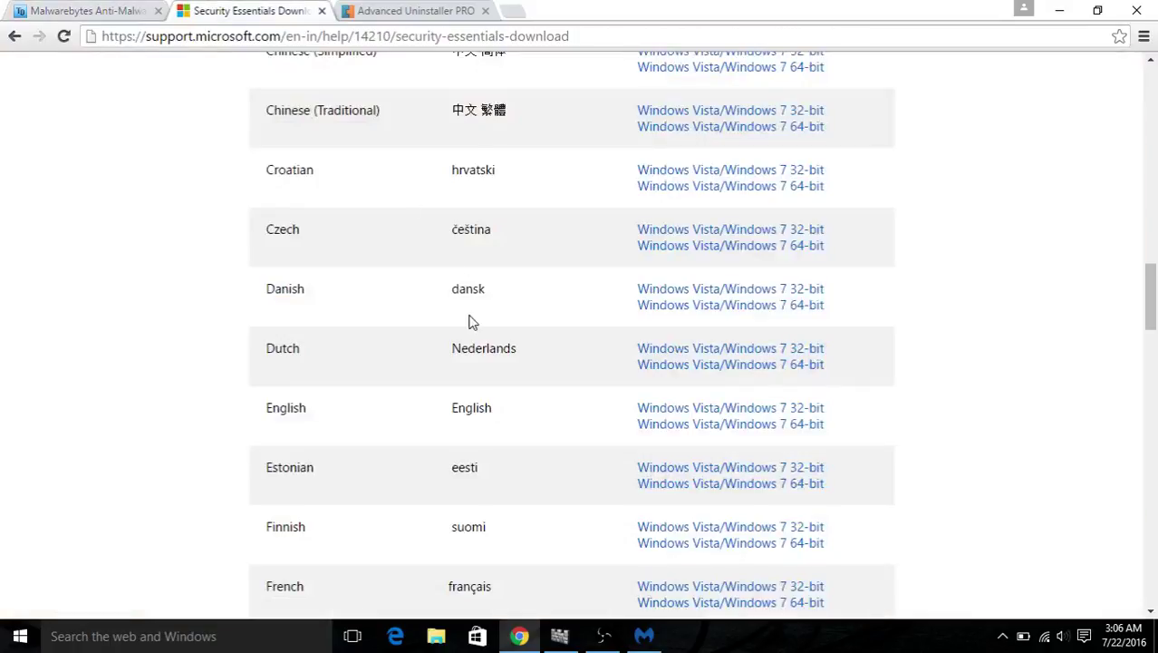
scroll(468, 111, "up", 5)
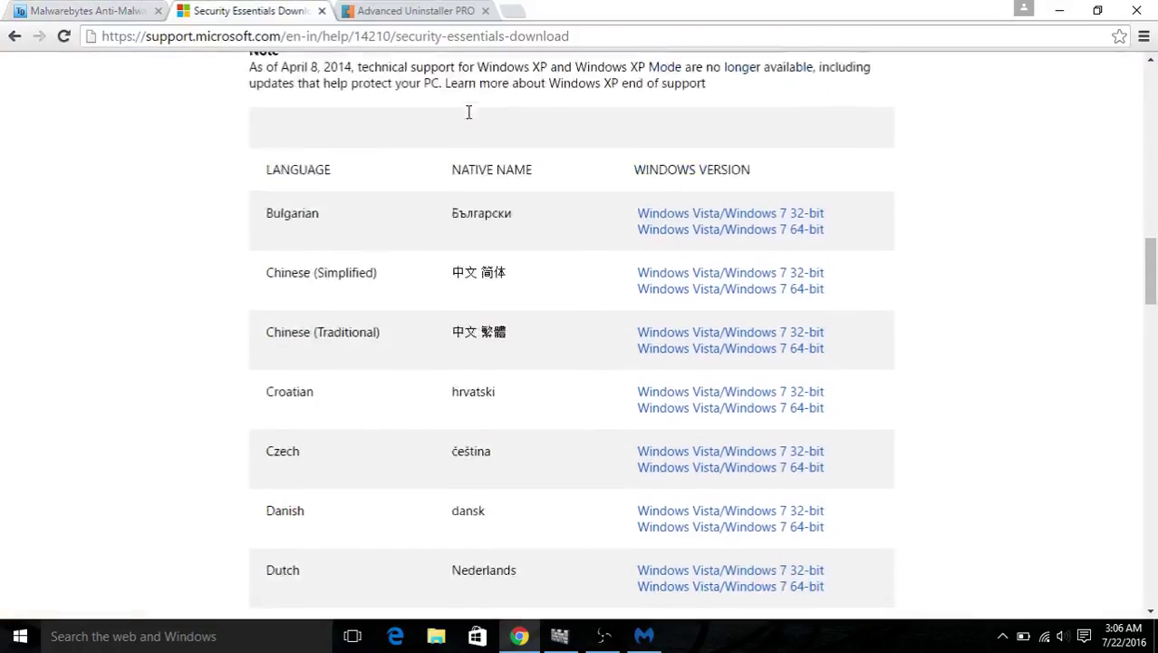
scroll(468, 111, "up", 5)
left_click(405, 10)
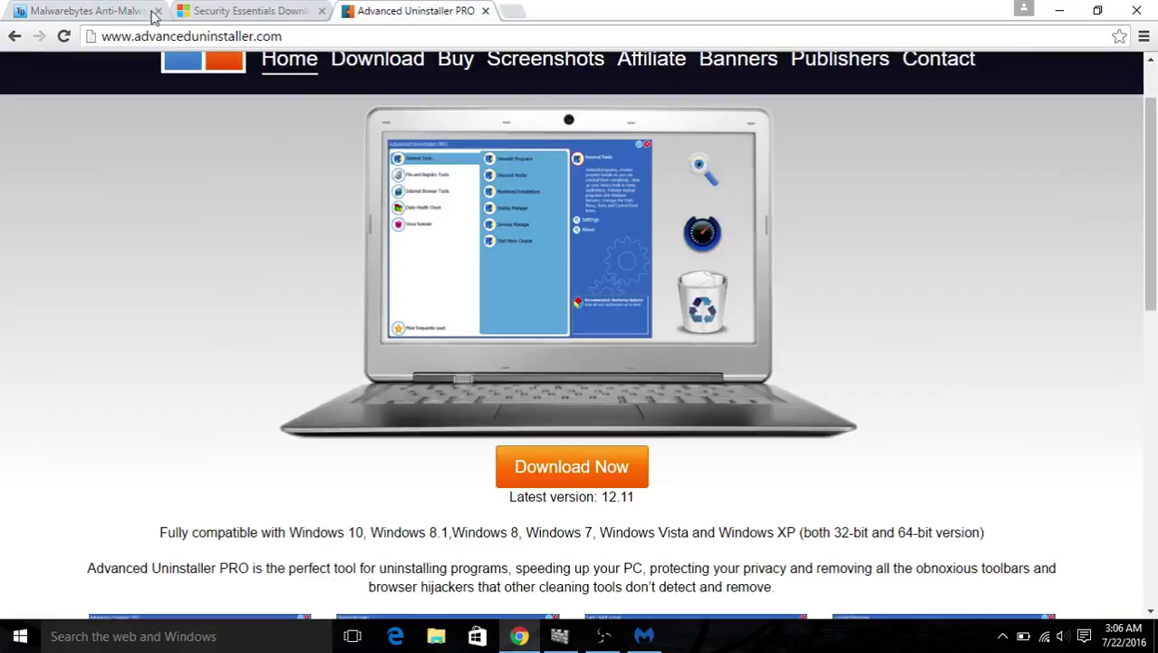
Step: Select the Malwarebytes tab's page address, then return to the Advanced Uninstaller PRO tab
right_click(4, 13)
left_click(68, 7)
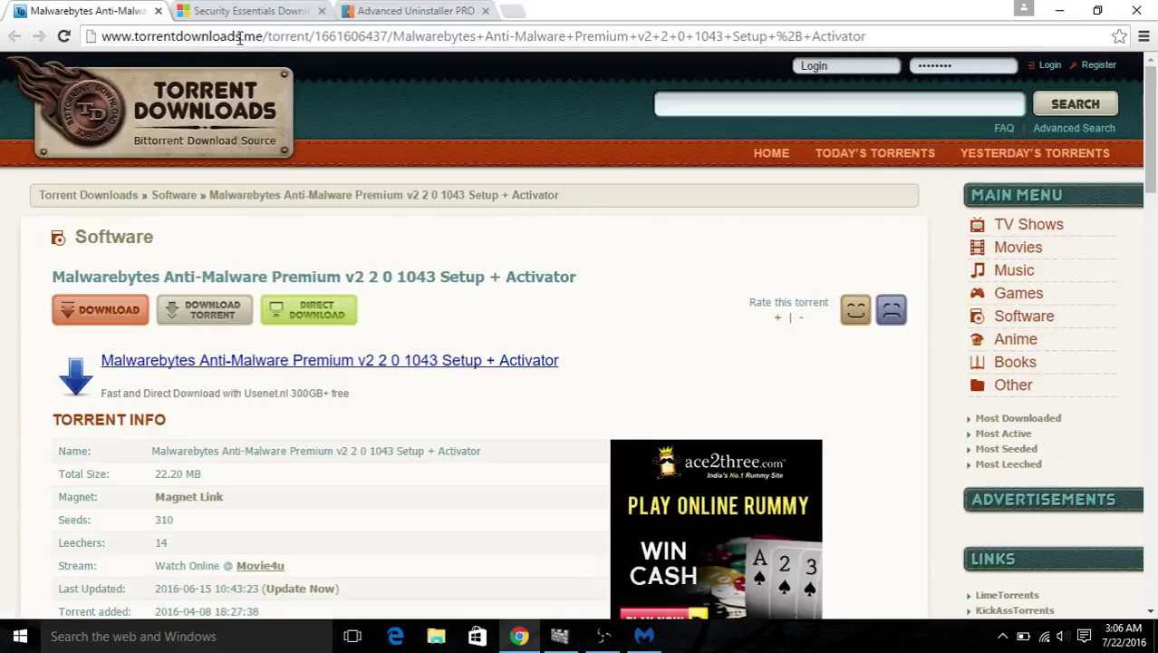
left_click(123, 35)
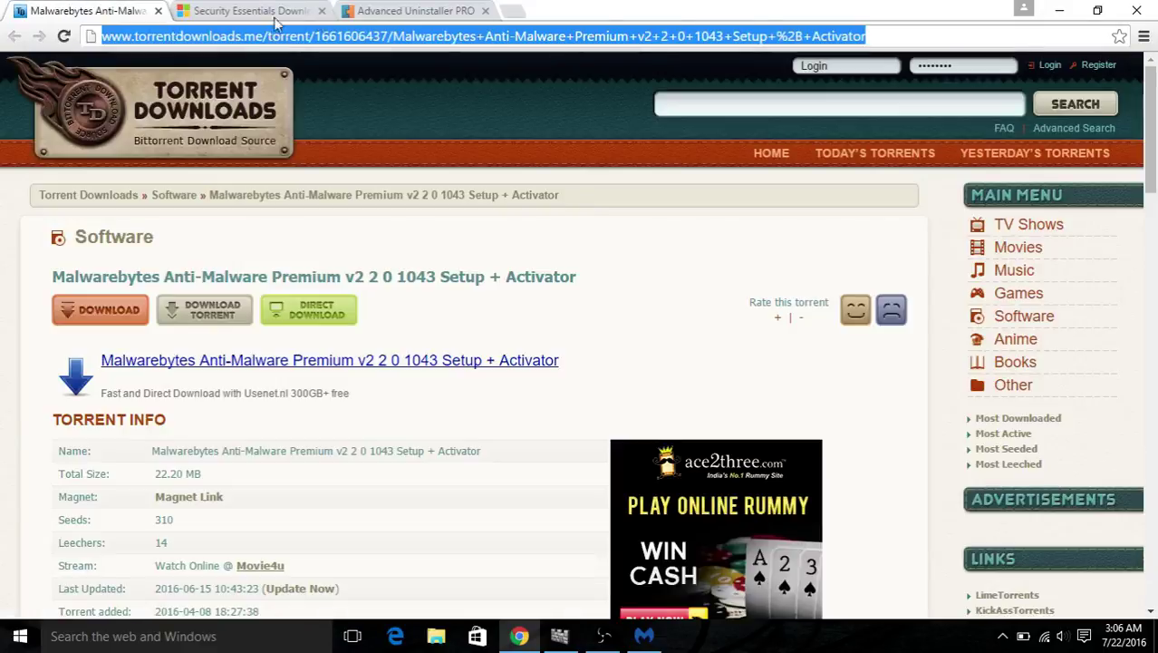
left_click(405, 10)
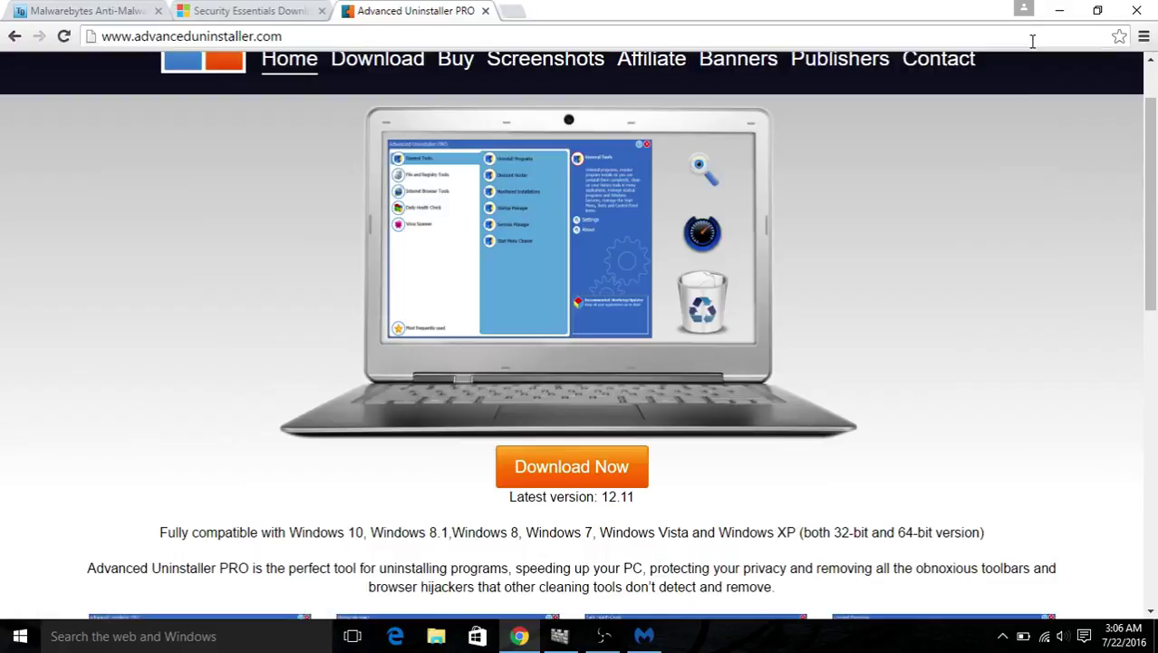